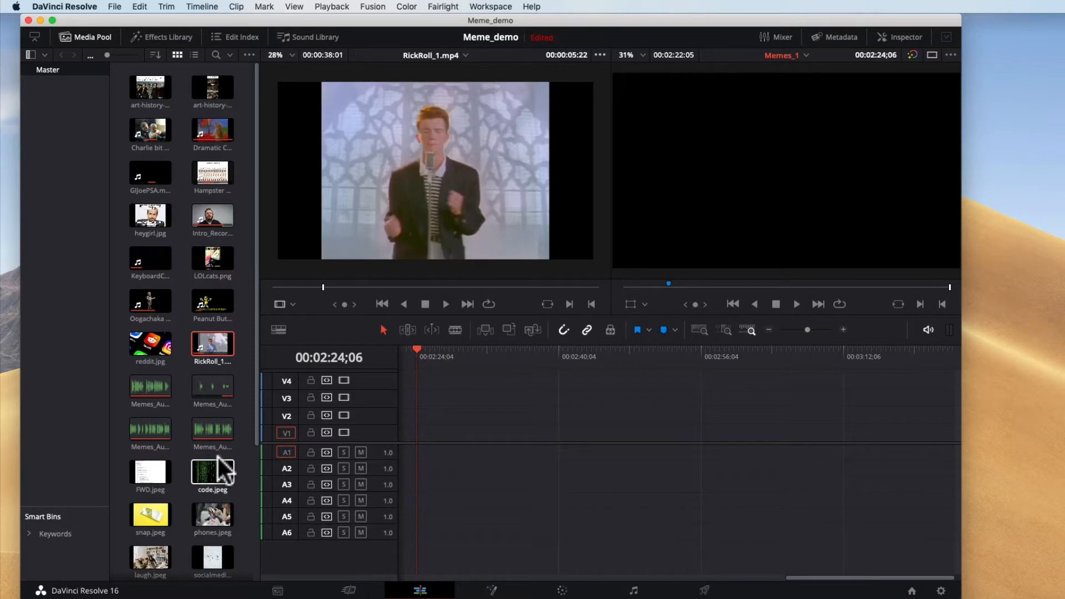
Add RickRoll_1.mp4 to tracks V1 and A1 in the empty area after the sequence, and play its opening seconds
left_click_drag(209, 337, 483, 434)
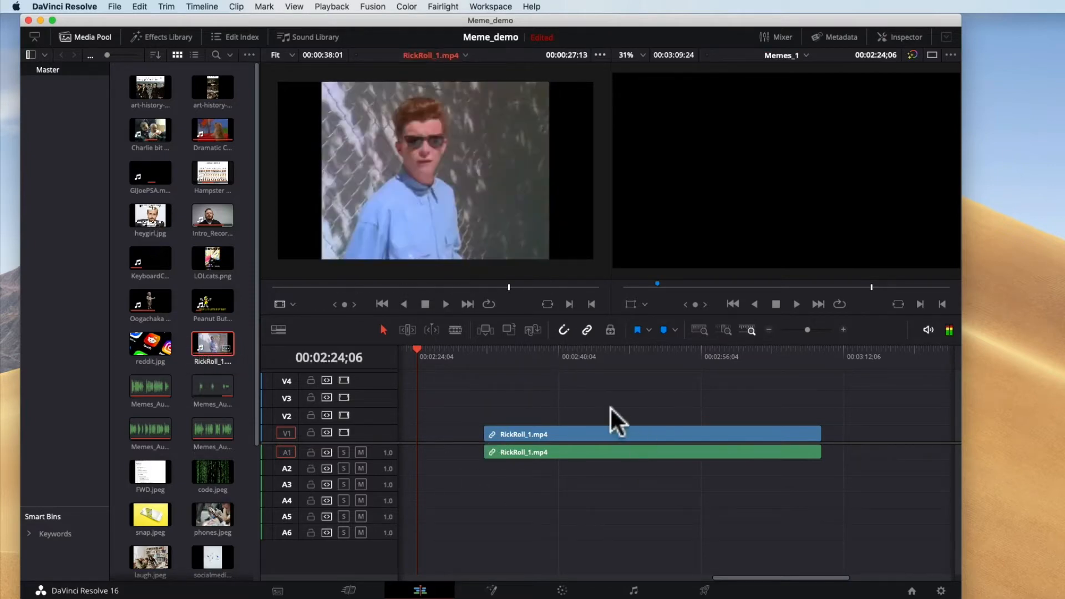
mouse_move(497, 355)
left_mouse_down()
mouse_move(515, 355)
mouse_move(488, 361)
left_mouse_up()
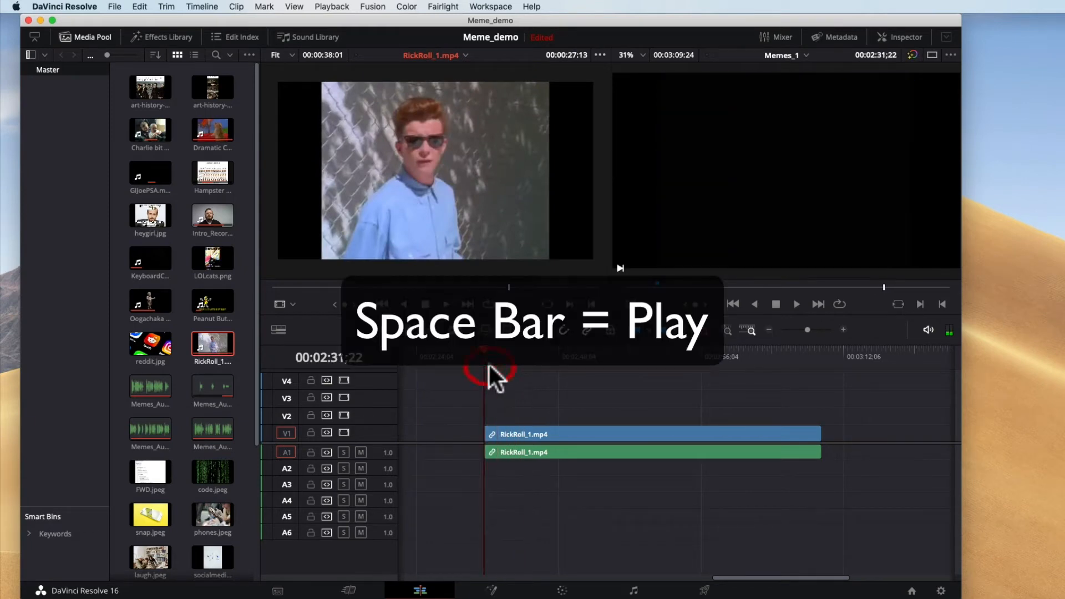
key("space")
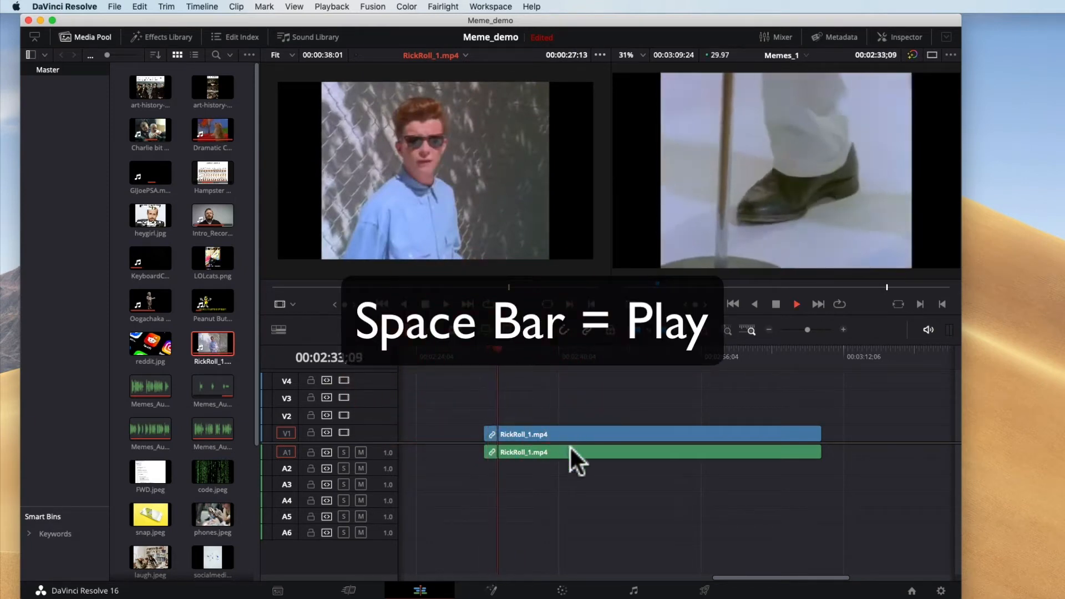
key("space")
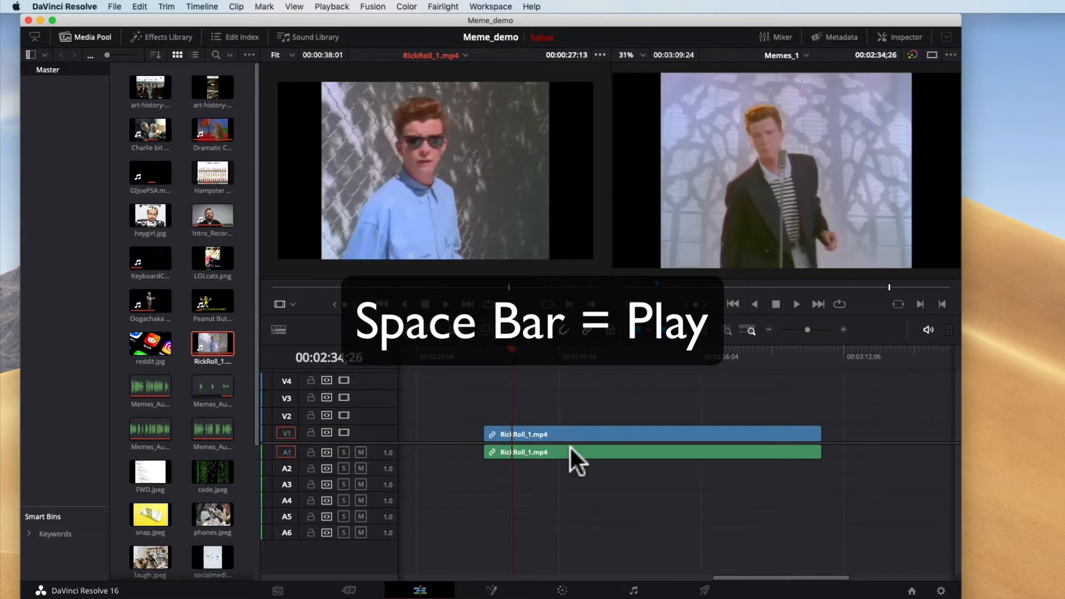
Move the RickRoll_1.mp4 clip slightly later on the timeline and delete it
left_click(589, 433)
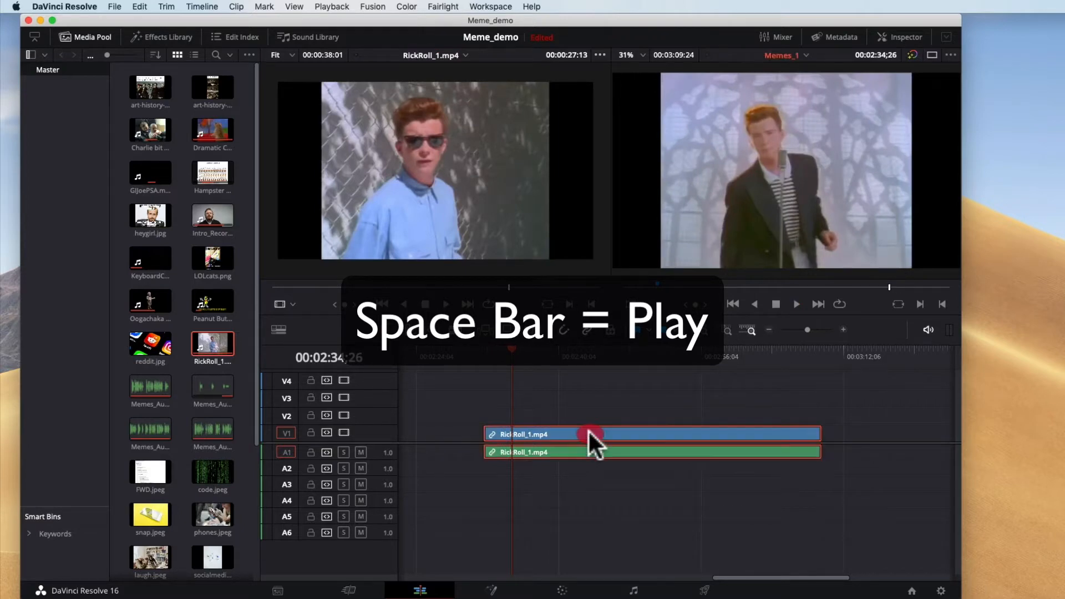
left_click(604, 414)
left_click(589, 430)
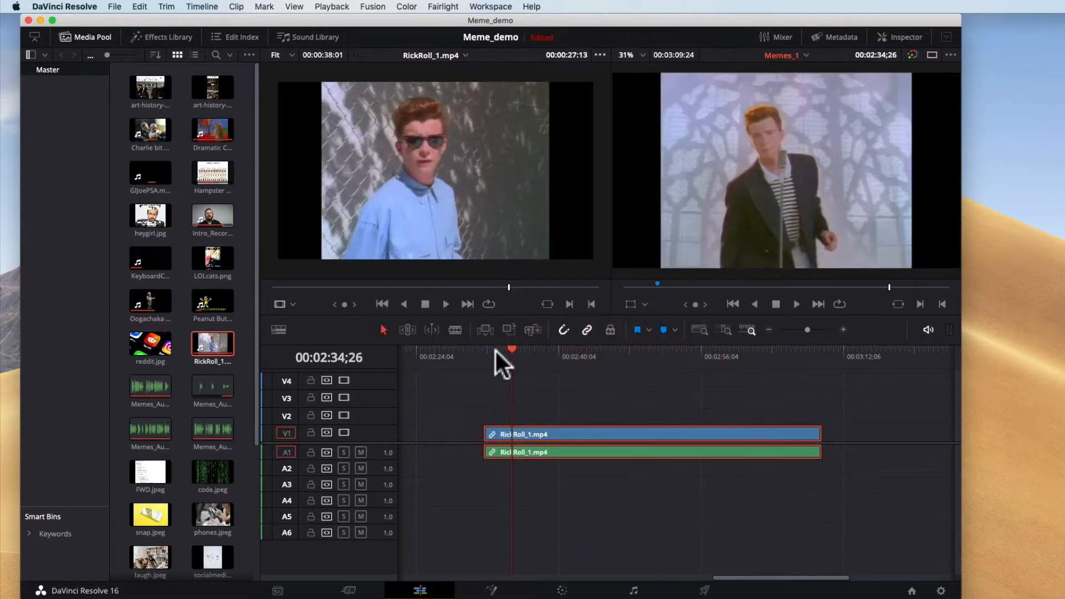
mouse_move(565, 428)
left_mouse_down()
mouse_move(606, 430)
mouse_move(573, 430)
left_mouse_up()
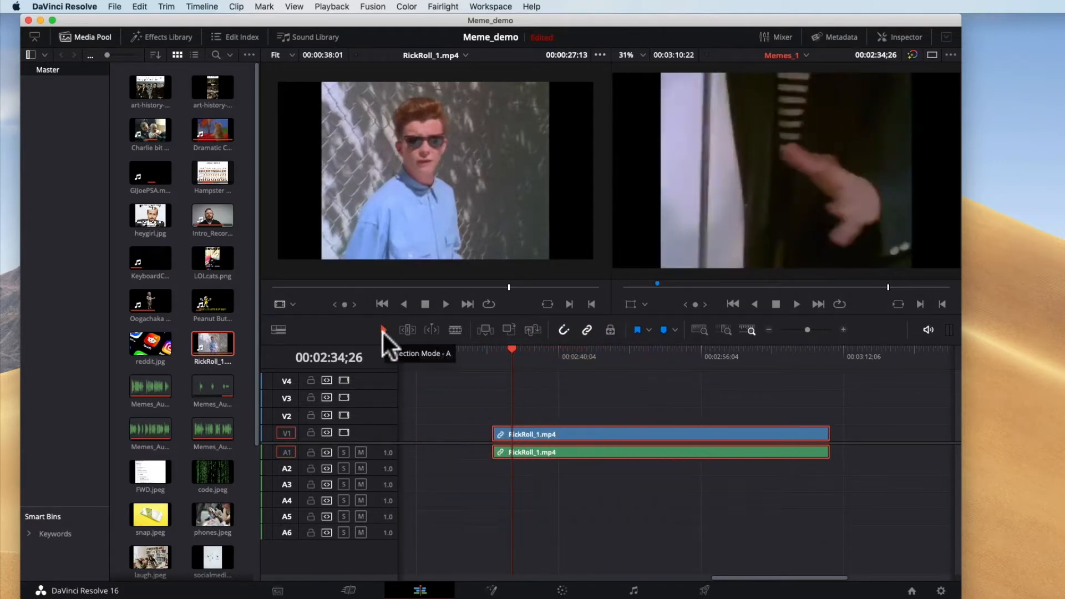
left_click(631, 392)
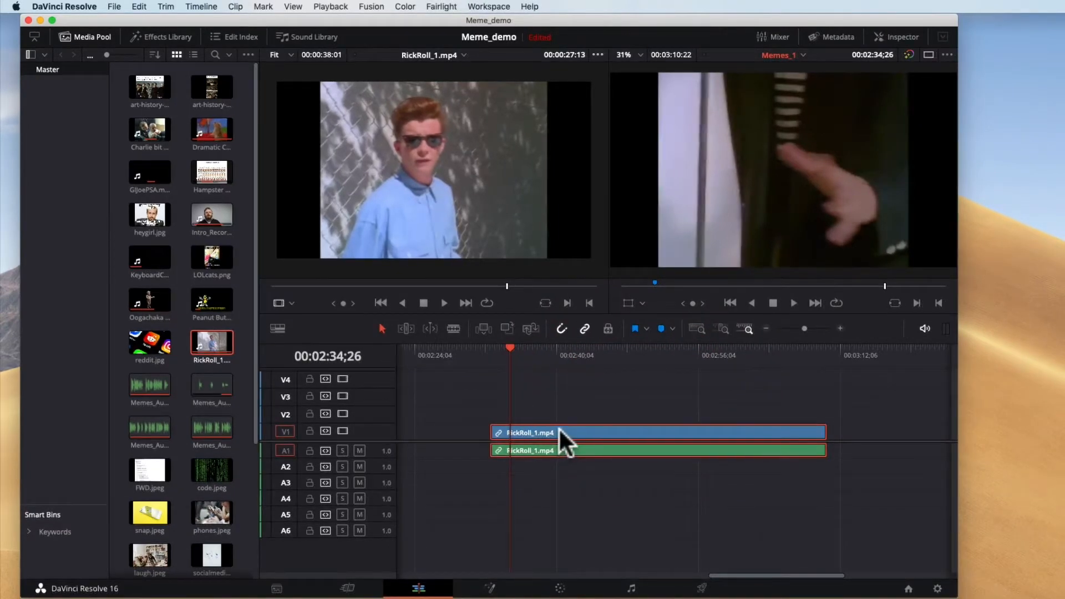
key("Delete")
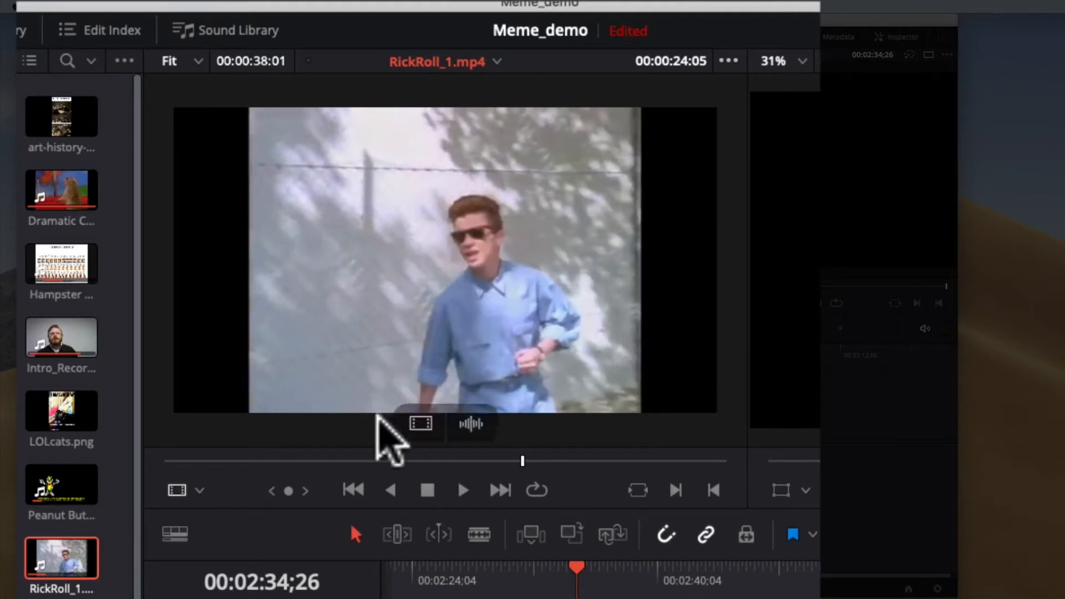
Mark RickRoll_1.mp4 in the source viewer from 00:00:10:00 to 00:00:14:06 and place that section on V1 and A1 at the playhead
left_click(312, 461)
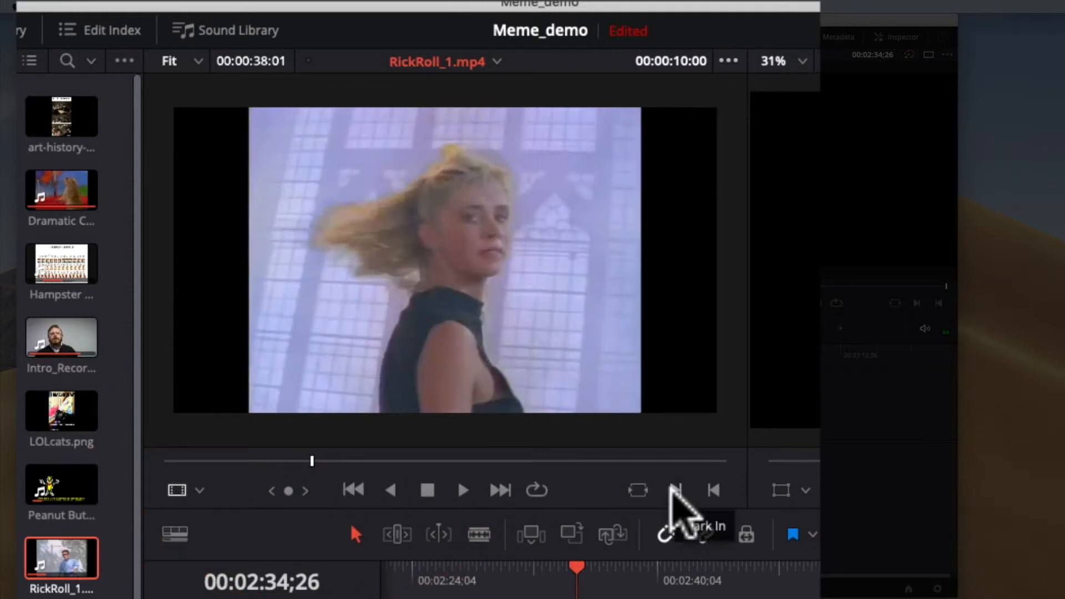
left_click(673, 489)
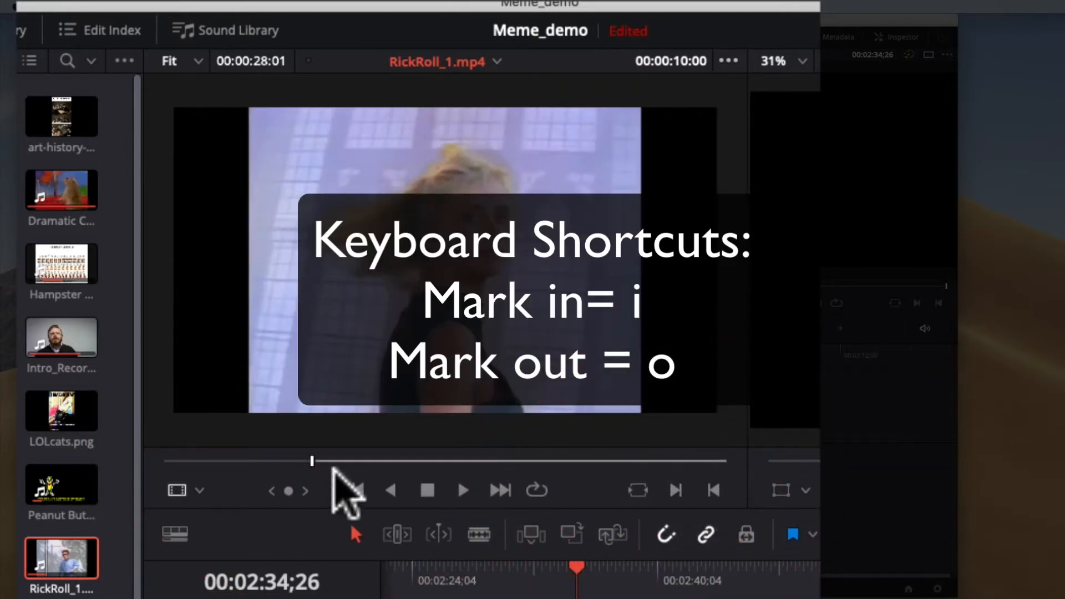
left_click(332, 462)
left_click_drag(331, 460, 375, 462)
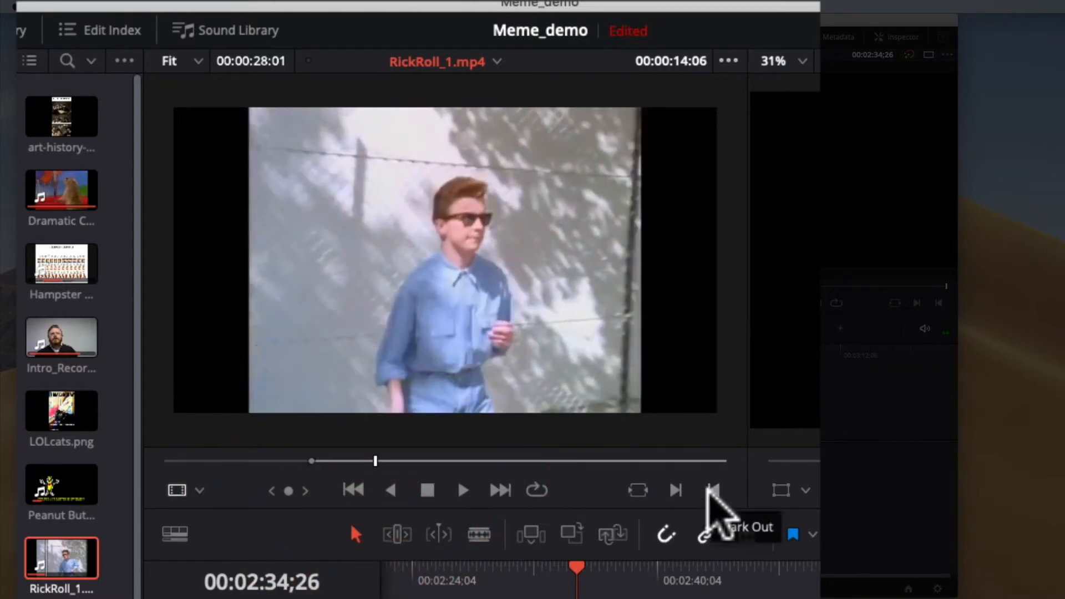
left_click(712, 490)
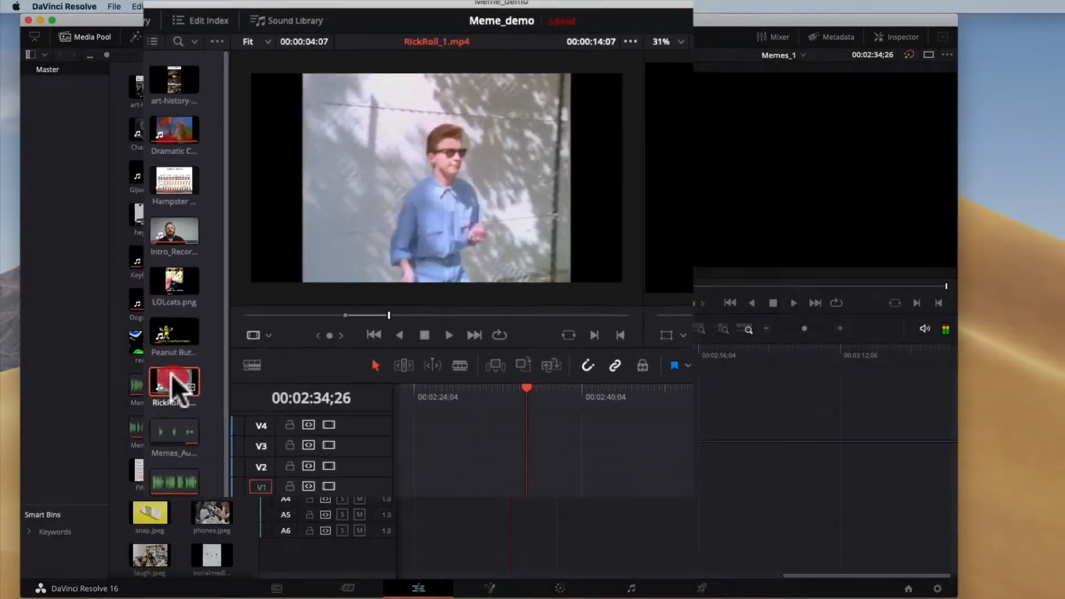
left_click_drag(172, 374, 515, 490)
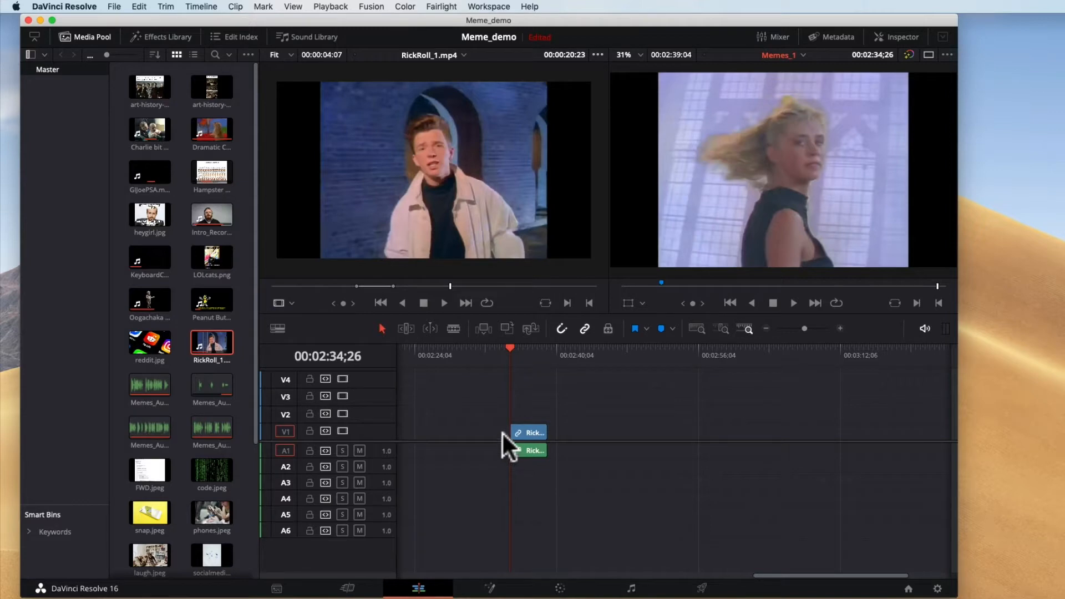
Extend the source out point to a marked length of 00:00:07:01 and add the longer section after the first RickRoll clip
left_click(393, 284)
left_click_drag(393, 284, 417, 285)
left_click_drag(210, 344, 565, 440)
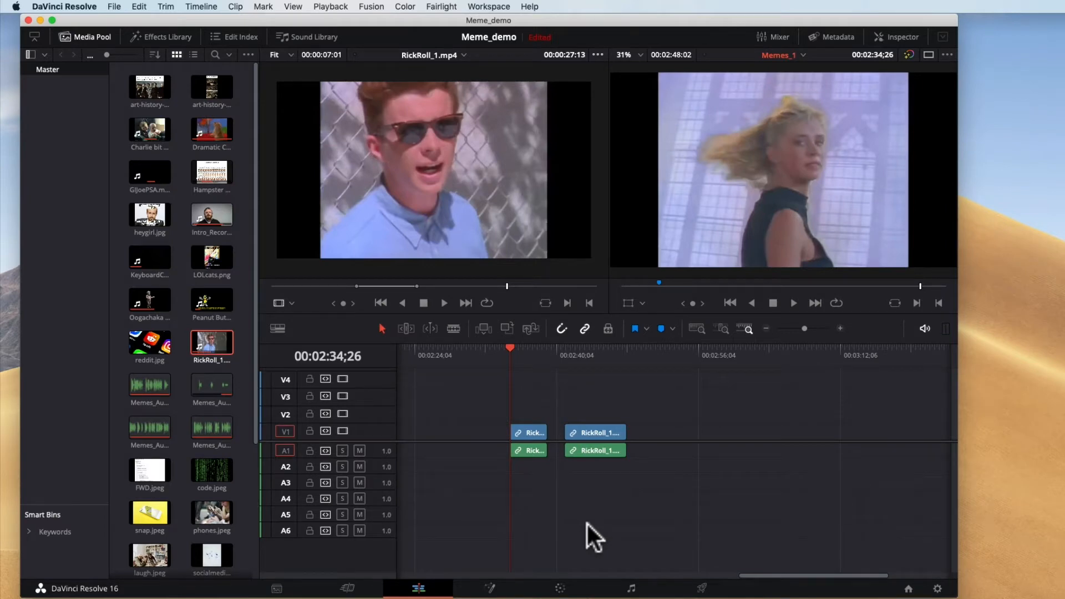
Delete both RickRoll_1.mp4 clips from the timeline
left_click_drag(683, 393, 517, 476)
key("BackSpace")
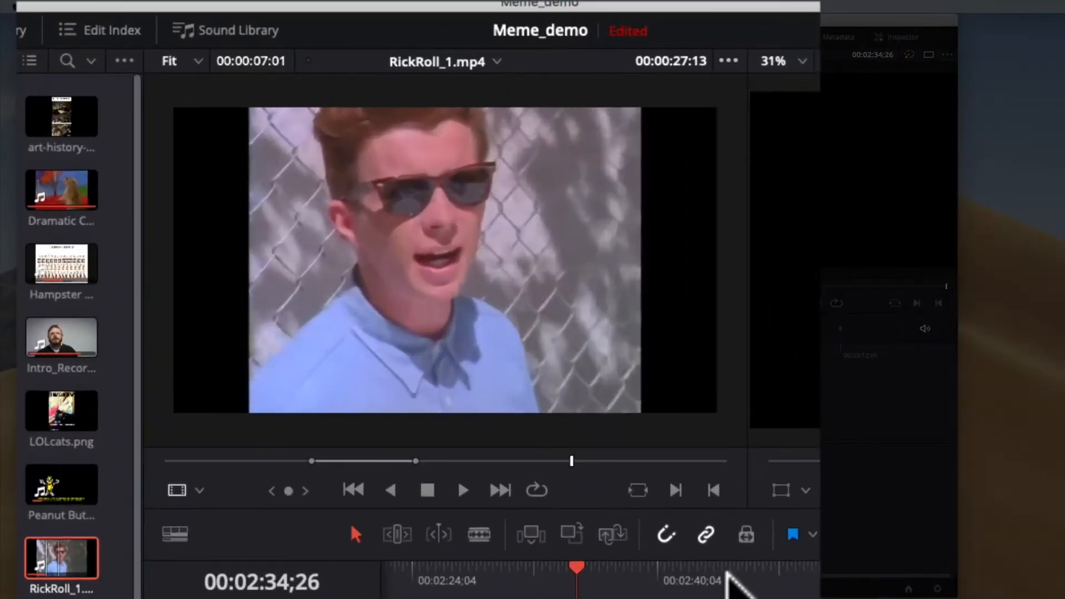
Place the marked section's video alone on V1 and its audio alone on A1, and delete both clips
mouse_move(341, 370)
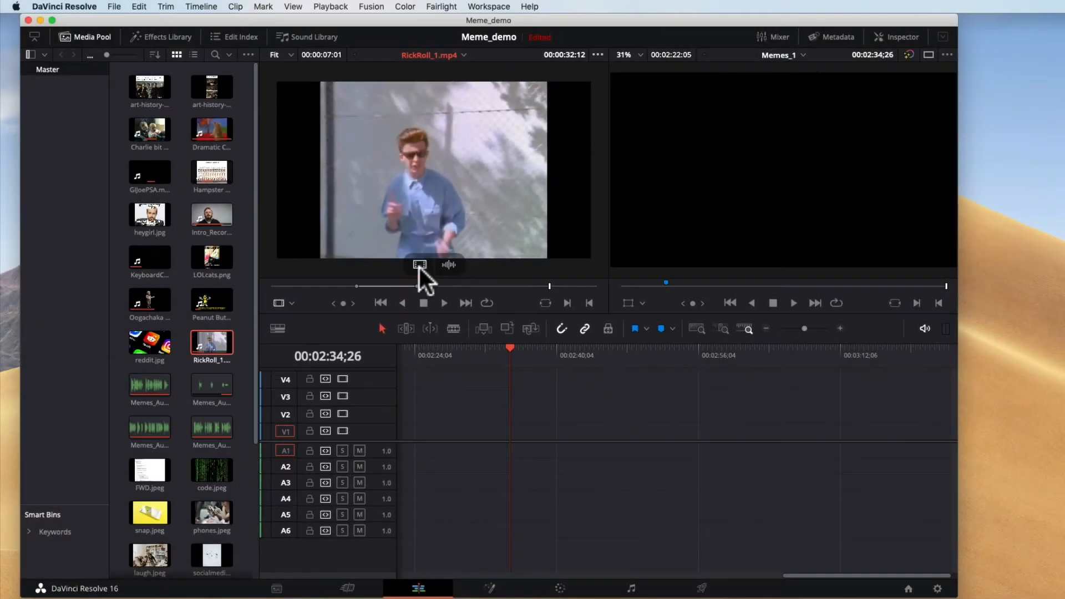
left_click_drag(419, 425, 436, 471)
left_click_drag(430, 294, 499, 433)
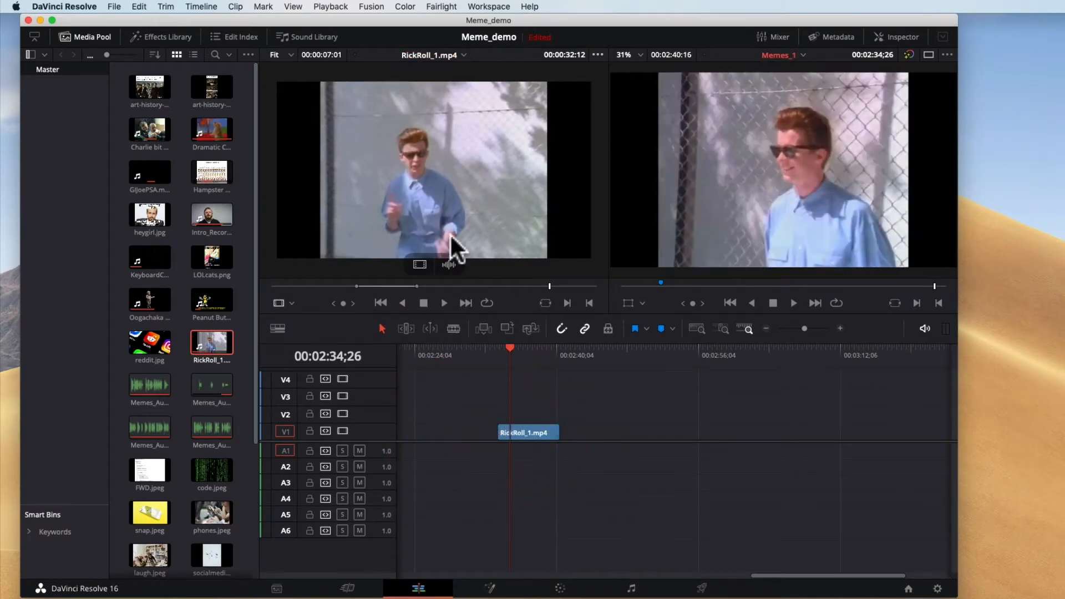
left_click_drag(449, 265, 584, 438)
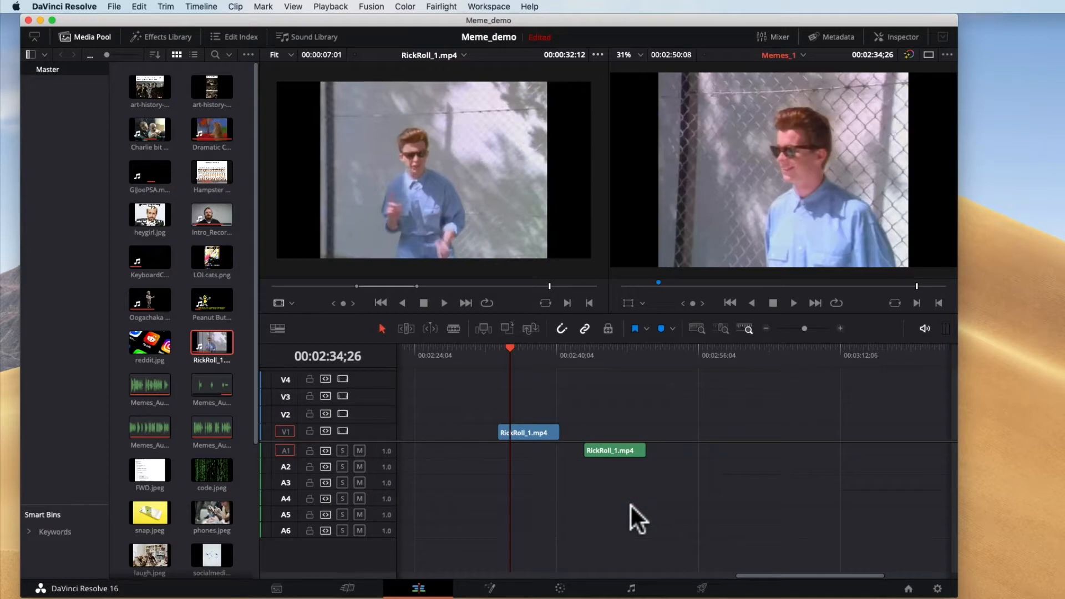
left_click_drag(650, 372, 524, 487)
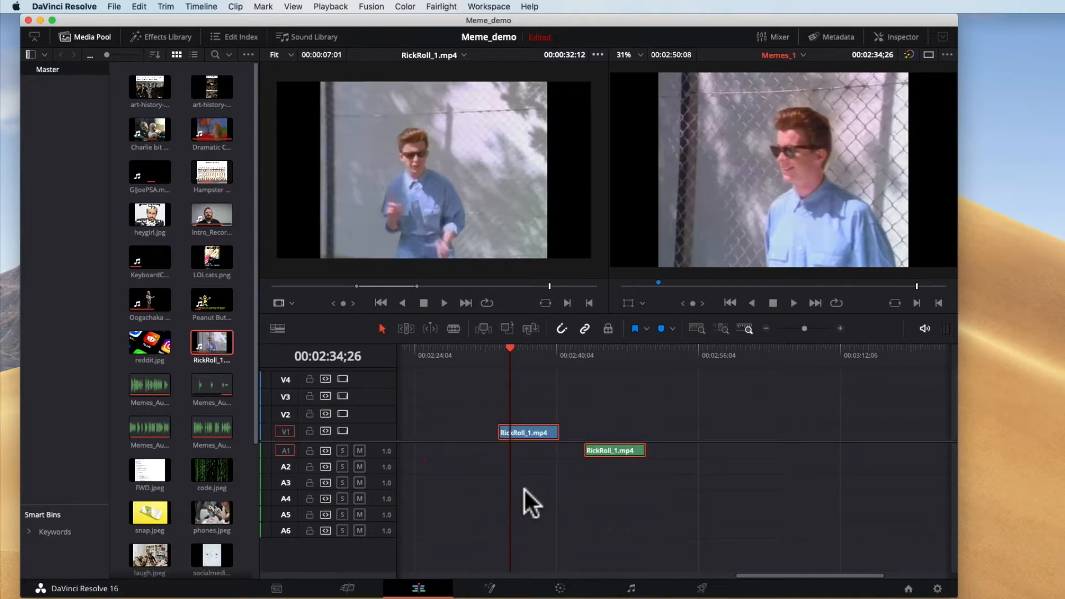
key("Delete")
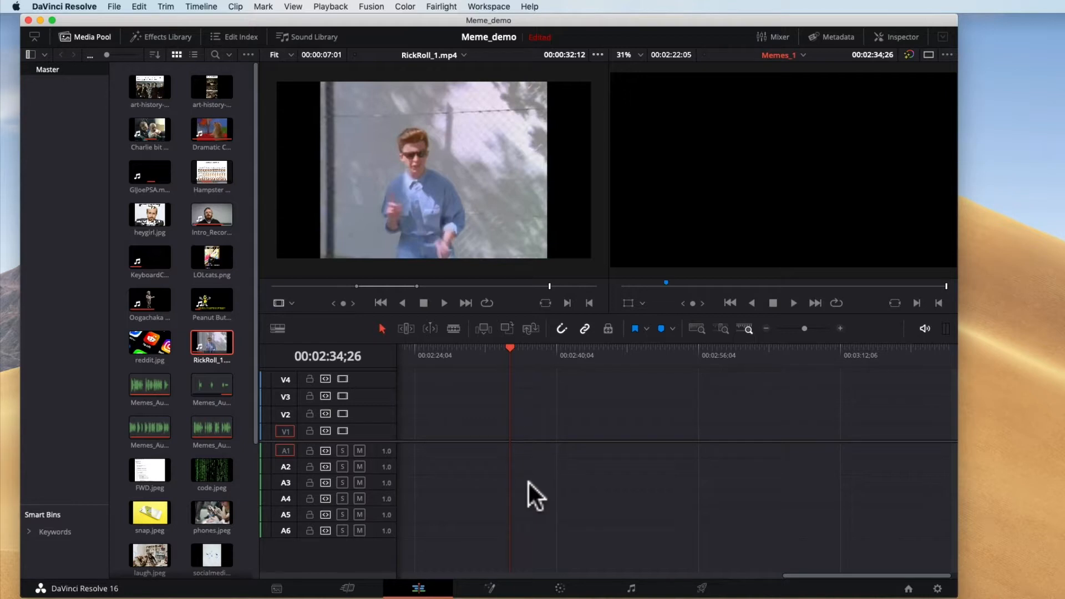
Place only the audio of the marked RickRoll_1.mp4 section on A1 and undo the placement
mouse_move(449, 265)
left_click_drag(449, 265, 527, 450)
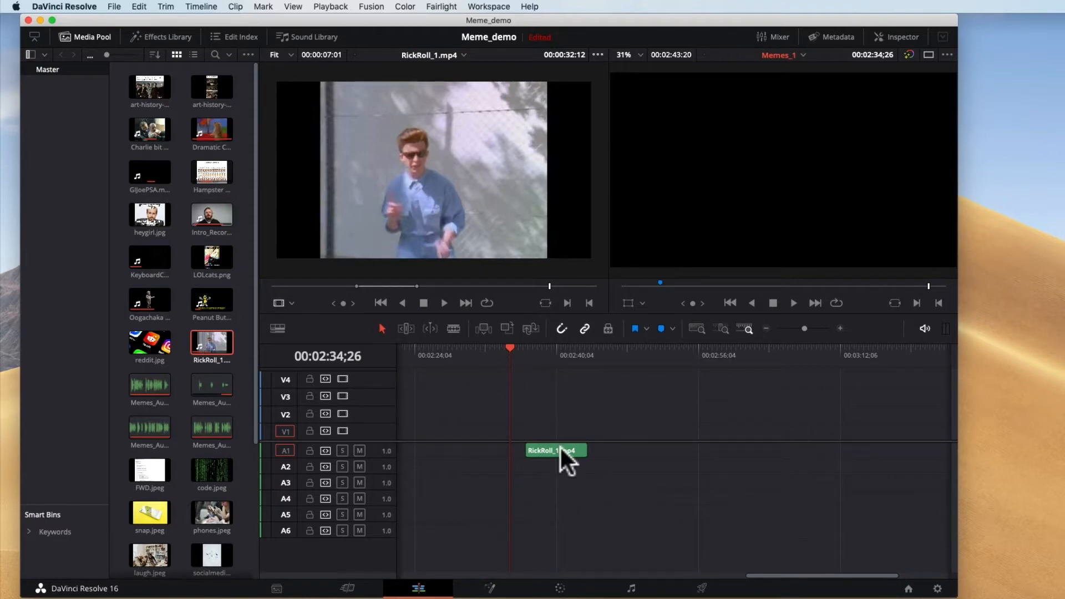
key("super+z")
Go back to the sequence's beginning, set the playhead to 00:00:16;24, and select the Intro_Recording, Oogachaka and Hampster Dance clips in turn
left_click_drag(514, 351, 276, 368)
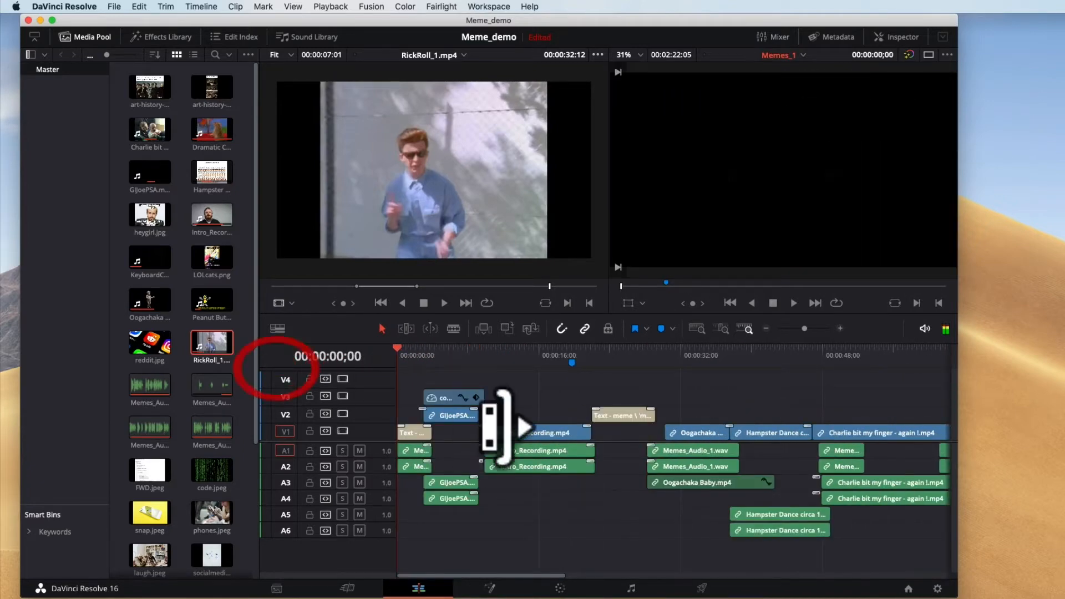
left_click(546, 354)
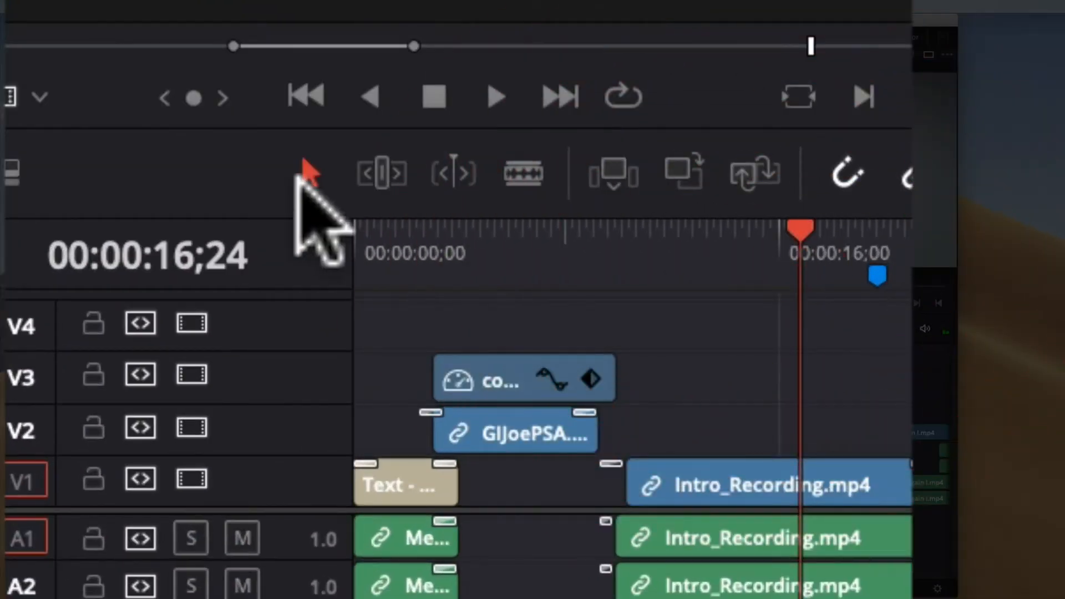
left_click(815, 488)
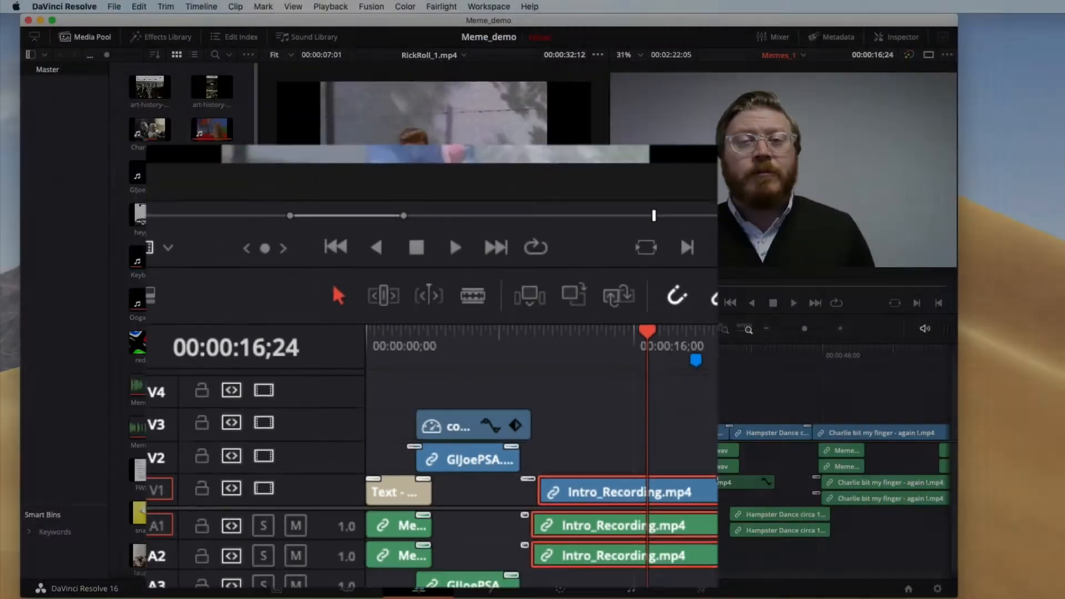
left_click(610, 498)
left_click(536, 431)
left_click(707, 429)
left_click(774, 432)
left_click(704, 432)
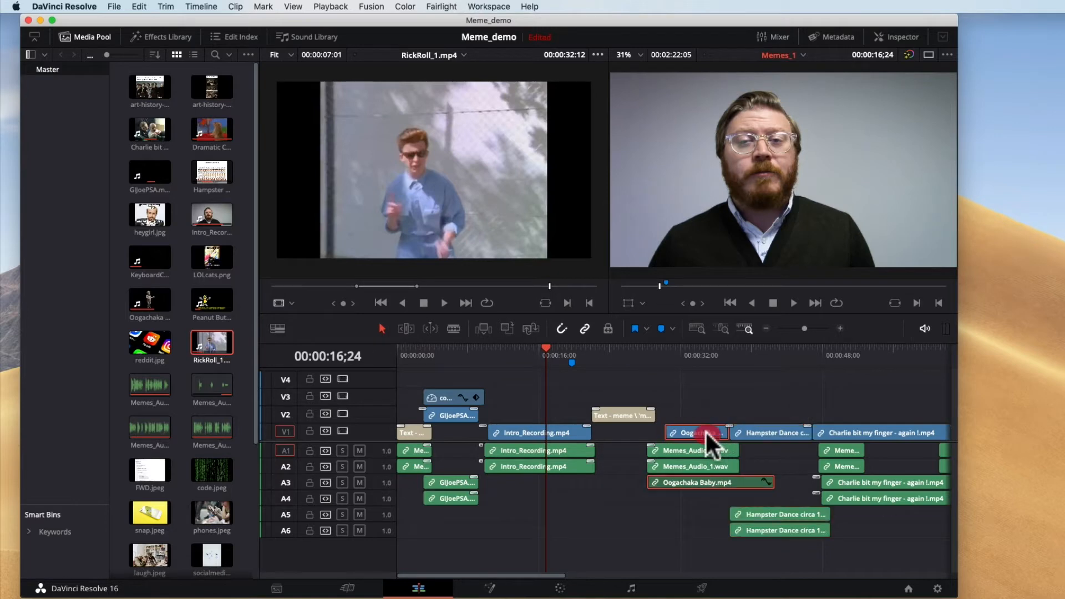
left_click(557, 431)
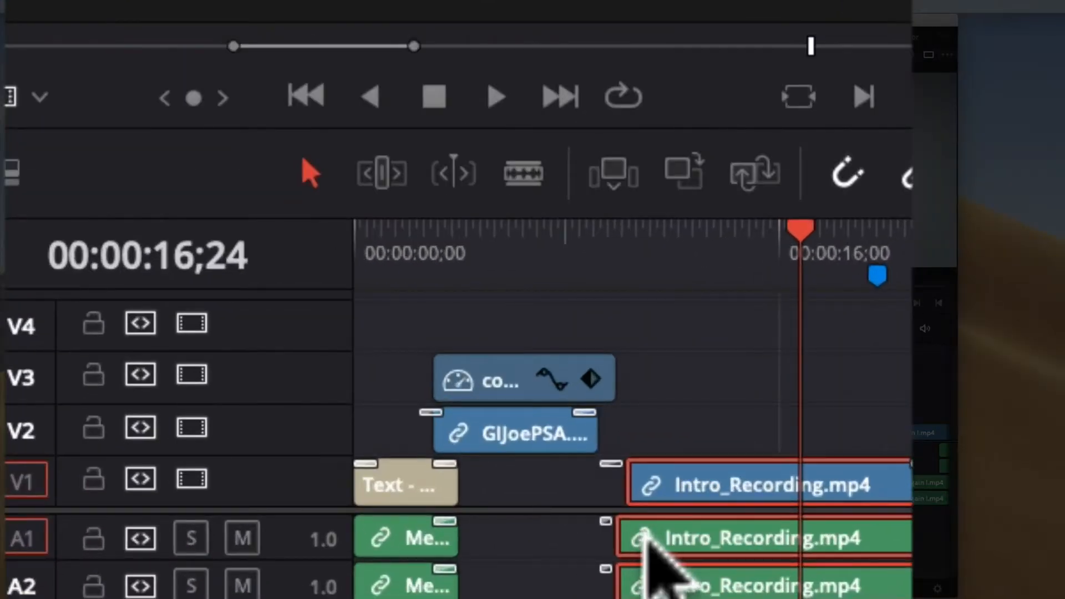
Select the Intro_Recording.mp4 clip and play it from 00:00:10;07 to 00:00:12;21
left_click(766, 383)
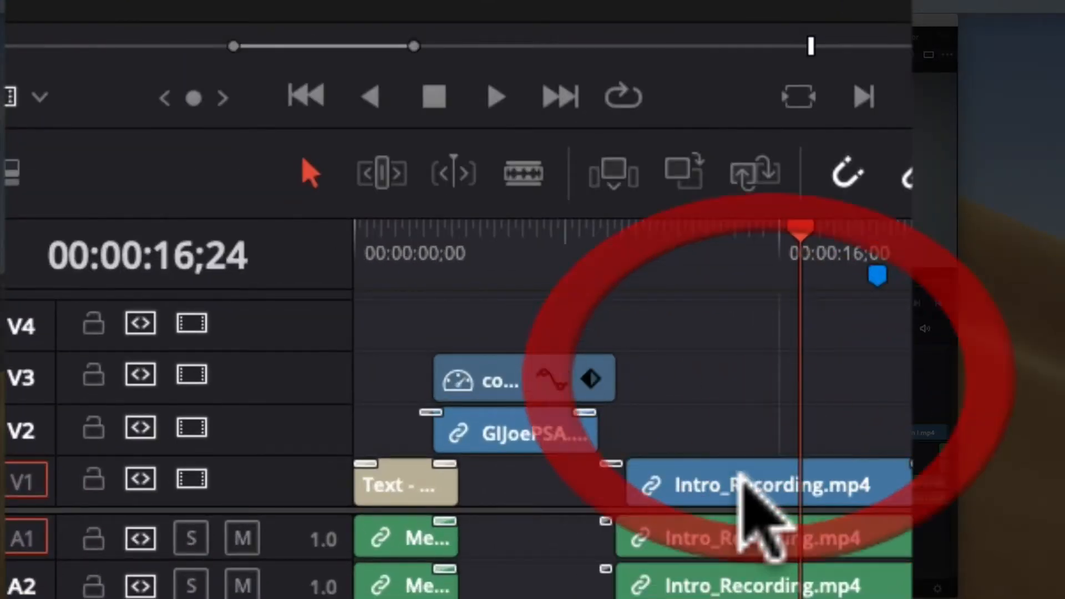
left_click(741, 474)
left_click(494, 356)
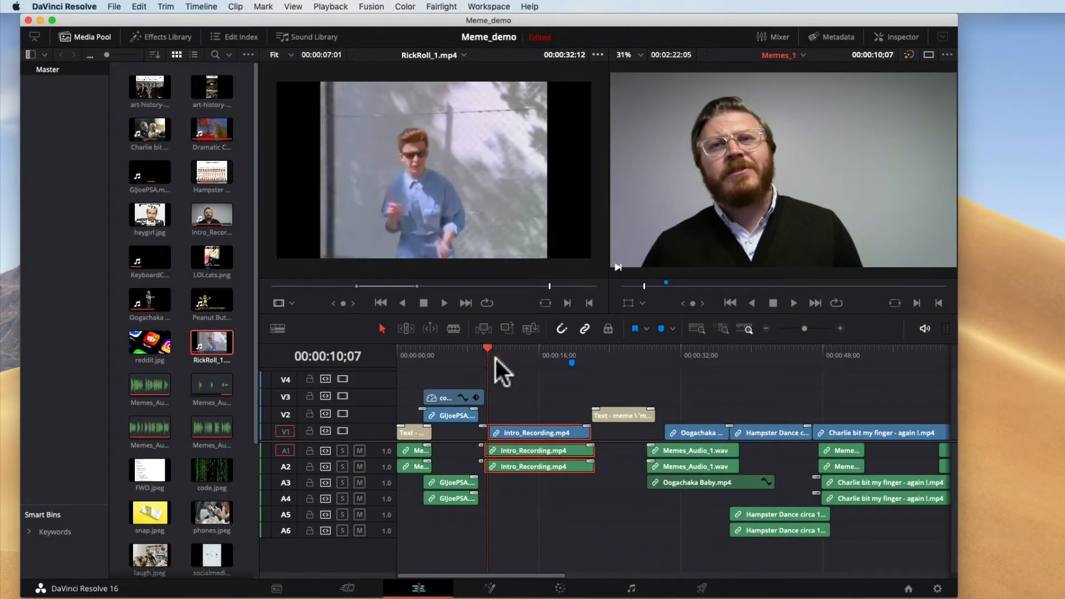
key("space")
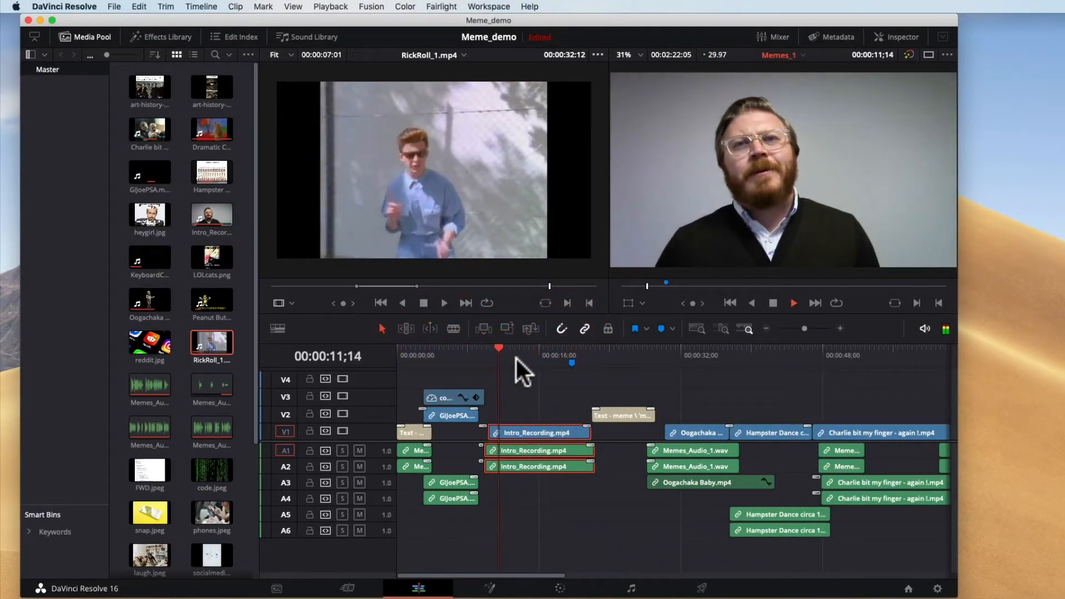
key("space")
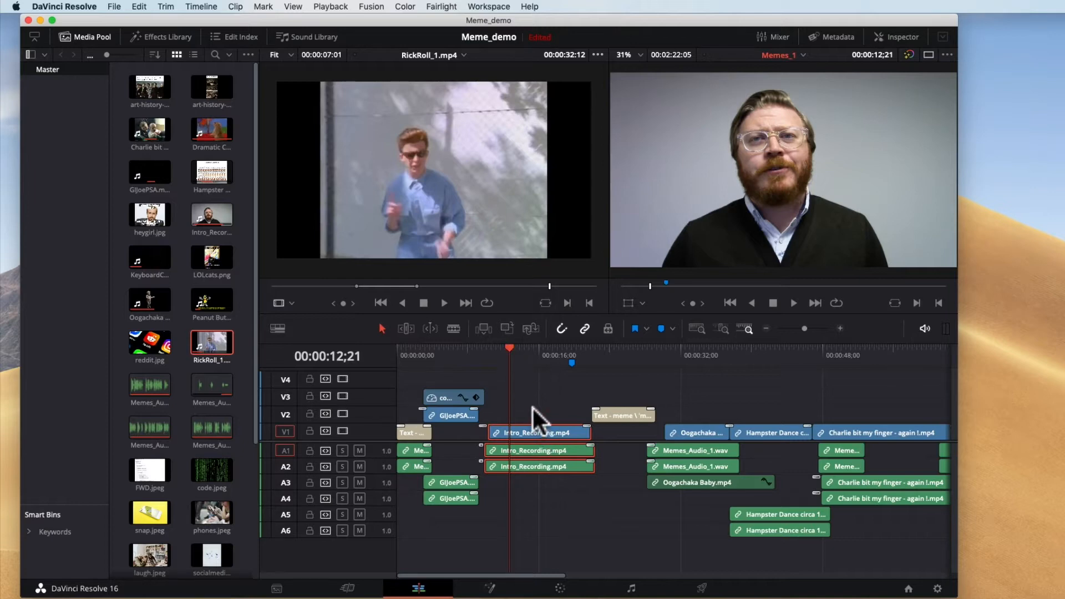
Look over the timeline from the opening text clip through the later meme clips, and select the Intro_Recording.mp4 clip
left_click(416, 433)
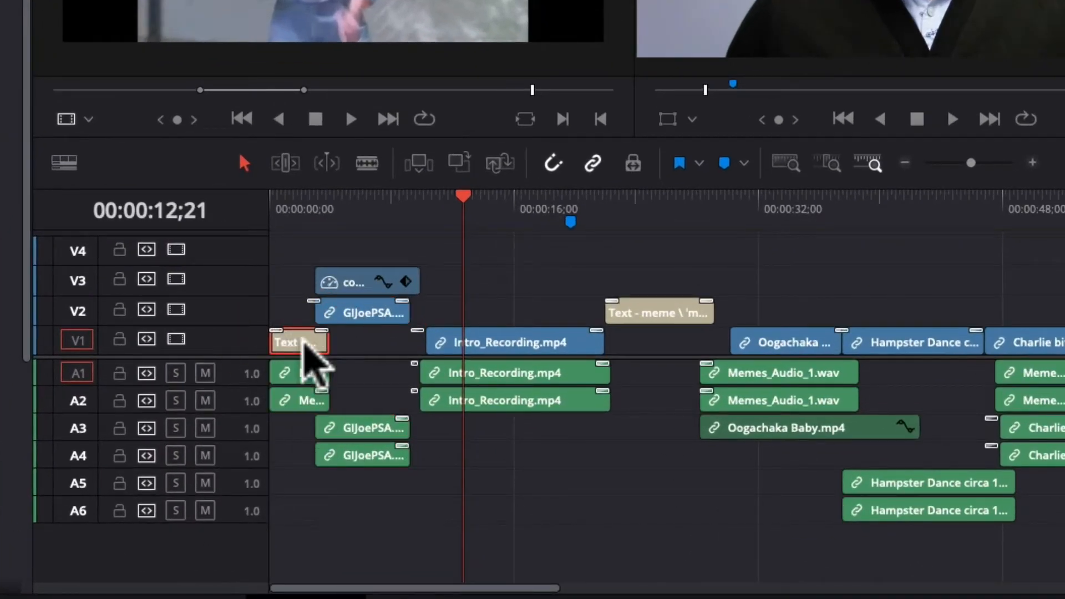
left_click_drag(475, 587, 792, 590)
left_click(842, 345)
left_click(831, 260)
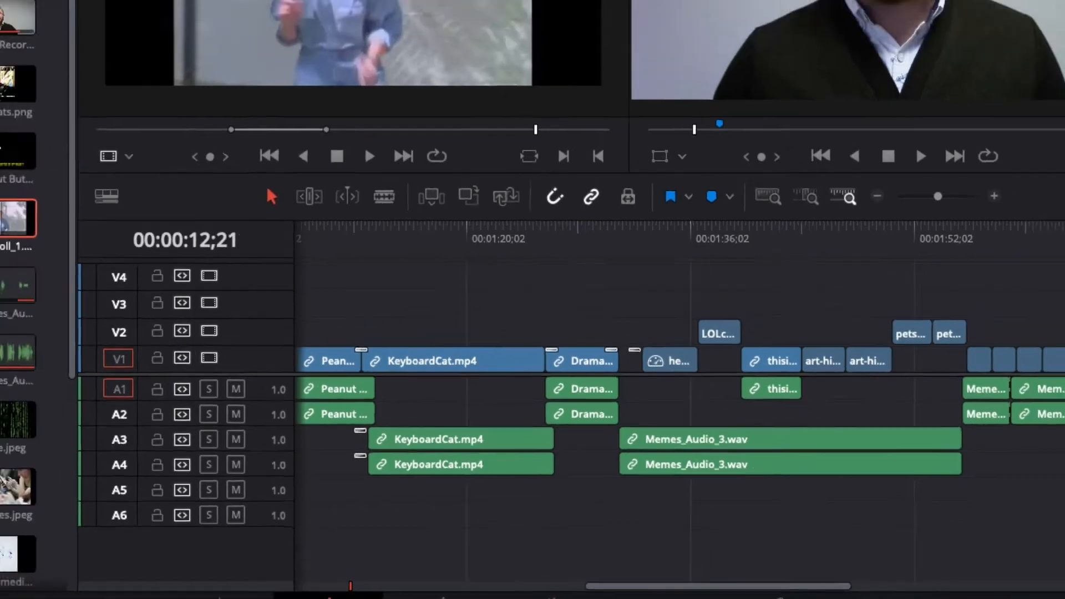
left_click_drag(609, 587, 391, 588)
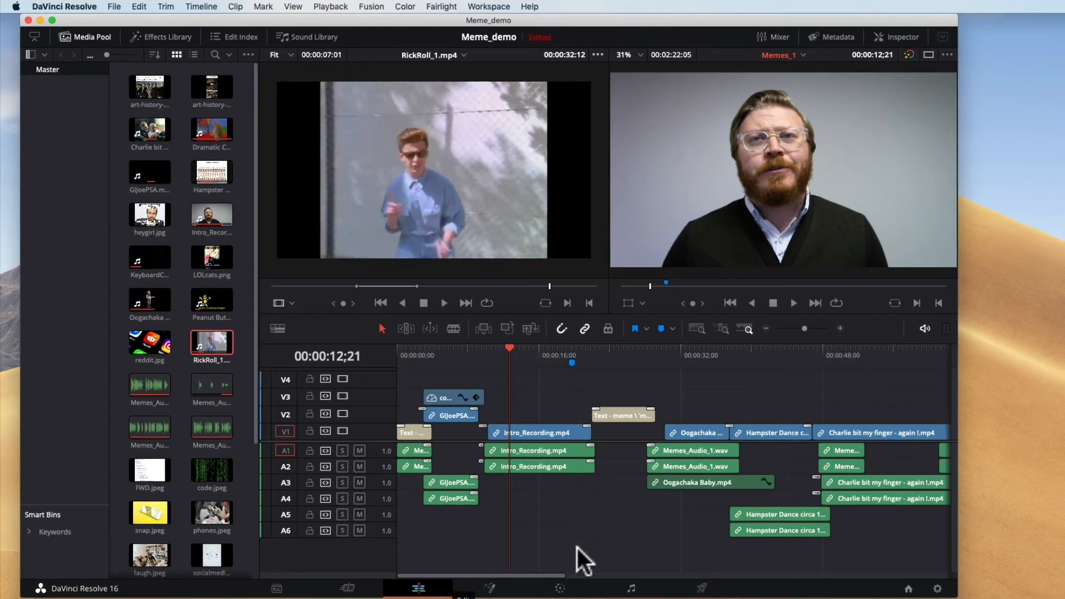
left_click(510, 432)
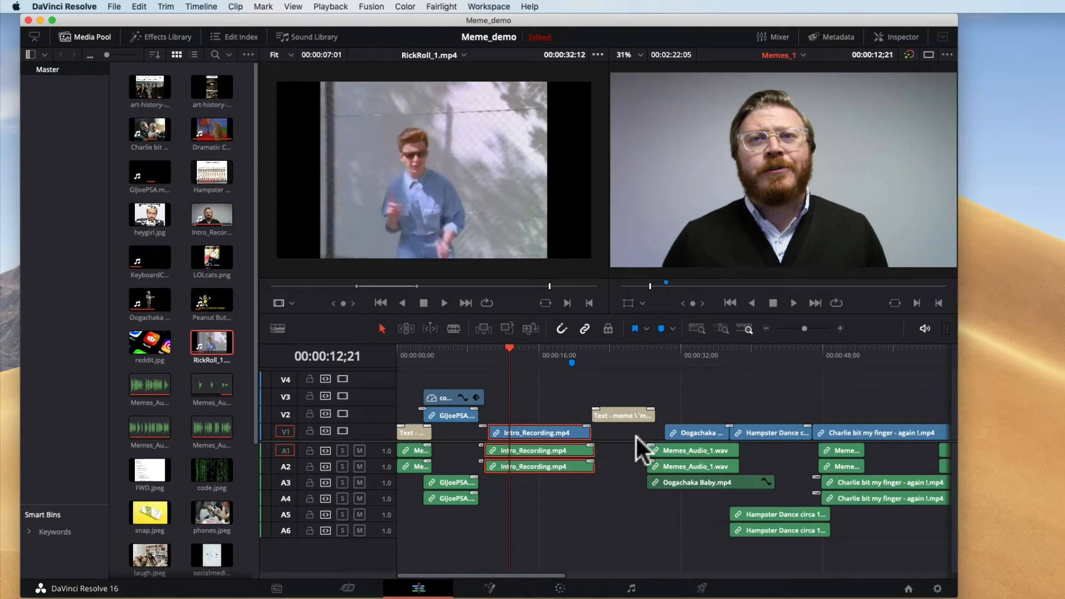
Shift the Intro_Recording.mp4 clip and its linked audio slightly earlier on V1, up to the start of the meme definition text
left_click(547, 538)
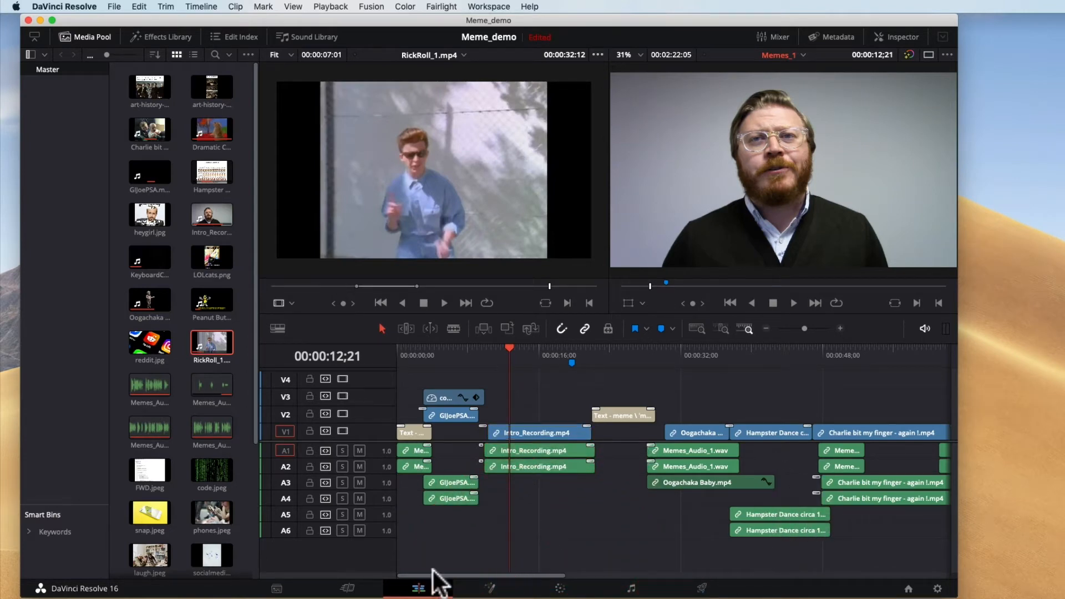
left_click_drag(440, 577, 324, 591)
mouse_move(530, 431)
left_mouse_down()
mouse_move(525, 367)
mouse_move(537, 338)
mouse_move(543, 404)
mouse_move(528, 444)
mouse_move(530, 402)
mouse_move(538, 436)
left_mouse_up()
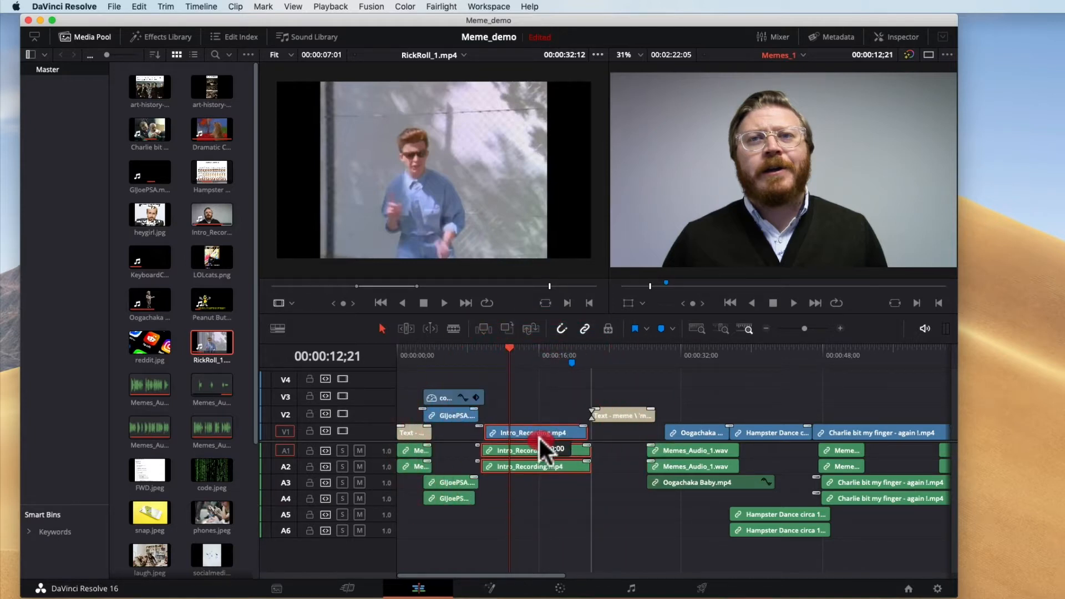
Set the playhead to 00:00:28;05 and move the Hampster Dance clip to V2 with its audio on A6 and A7
left_click(645, 353)
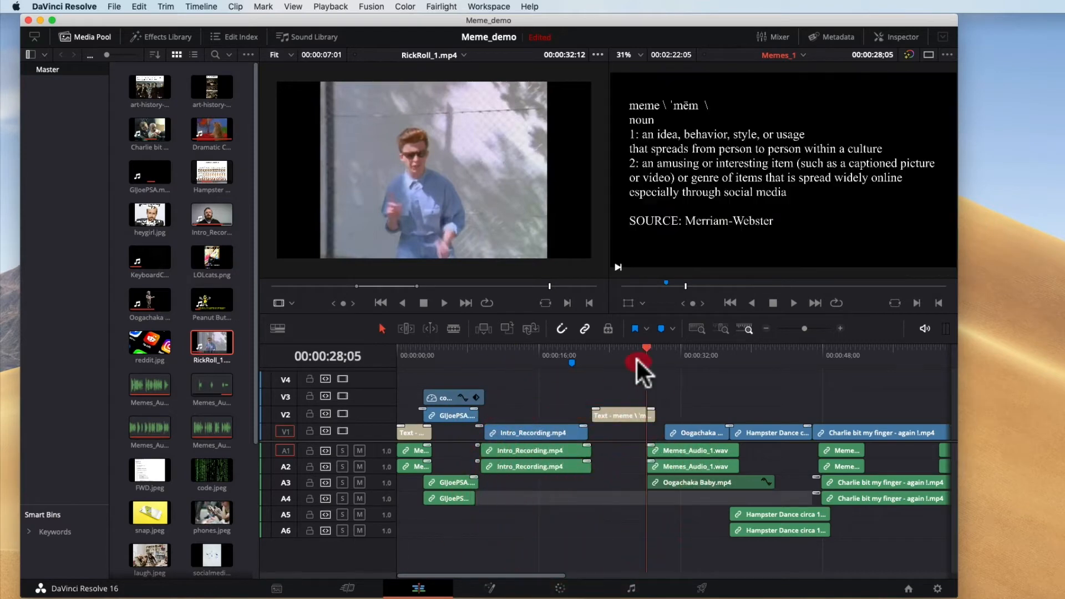
left_click(626, 416)
left_click_drag(477, 577, 550, 576)
left_click(551, 514)
mouse_move(551, 515)
left_mouse_down()
mouse_move(554, 567)
mouse_move(554, 518)
left_mouse_up()
left_click(686, 537)
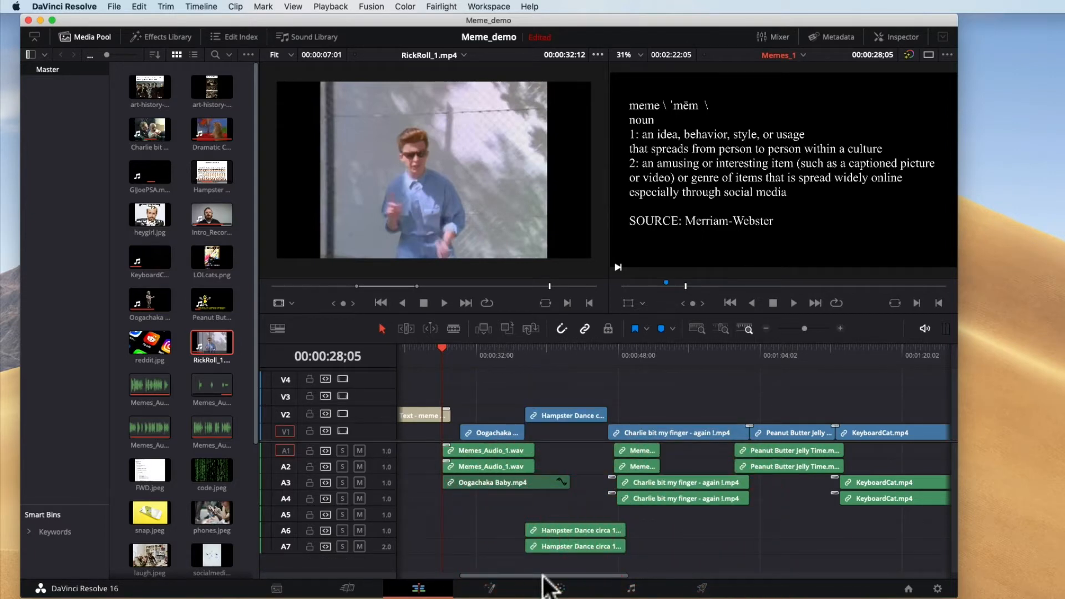
Place the marked RickRoll_1.mp4 section on V1 past the sequence's end, followed by a second marked section of 00:00:05:18 after a gap
left_click_drag(553, 576, 937, 577)
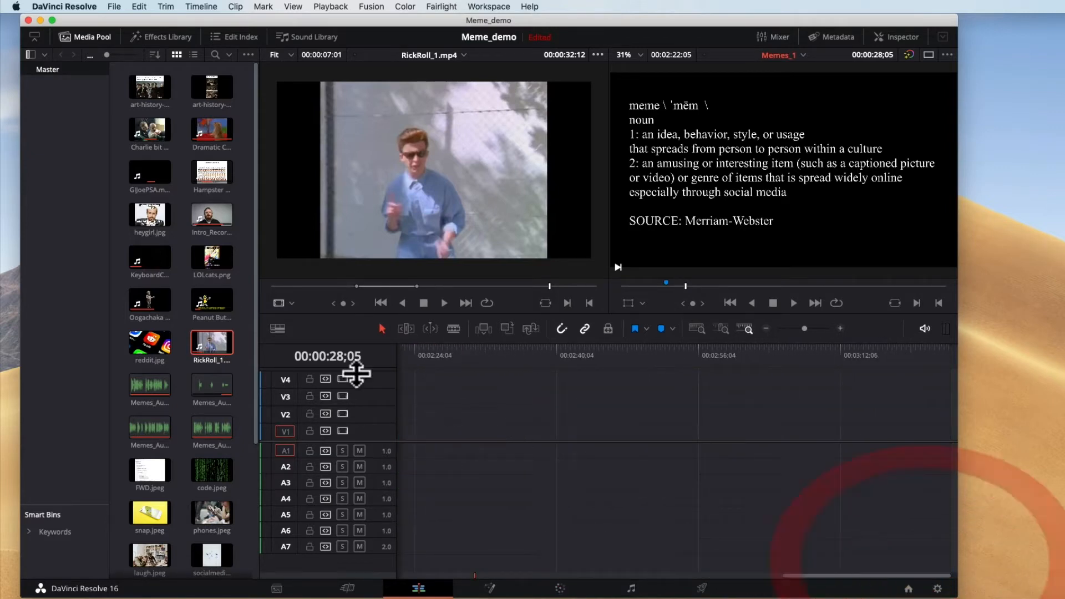
left_click_drag(212, 342, 495, 445)
left_click(466, 286)
left_click(569, 303)
left_click(515, 286)
left_click(588, 303)
left_click_drag(212, 344, 574, 448)
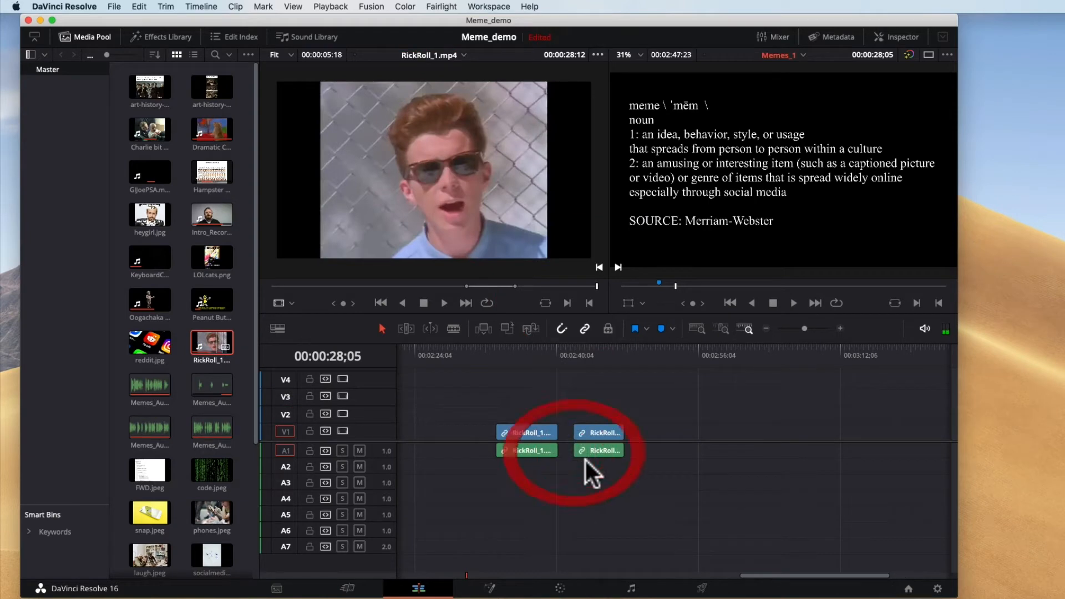
Move the second RickRoll_1.mp4 section directly before the first one on V1 and set the playhead to 00:02:27;19
left_click(602, 441)
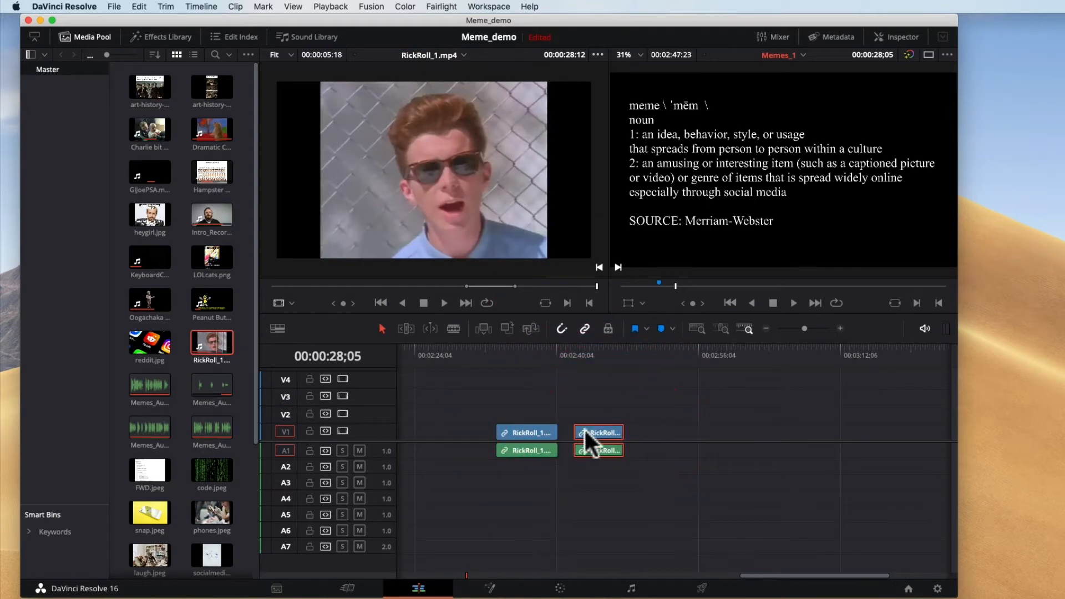
left_click_drag(598, 433, 474, 433)
left_click(539, 481)
left_click(446, 352)
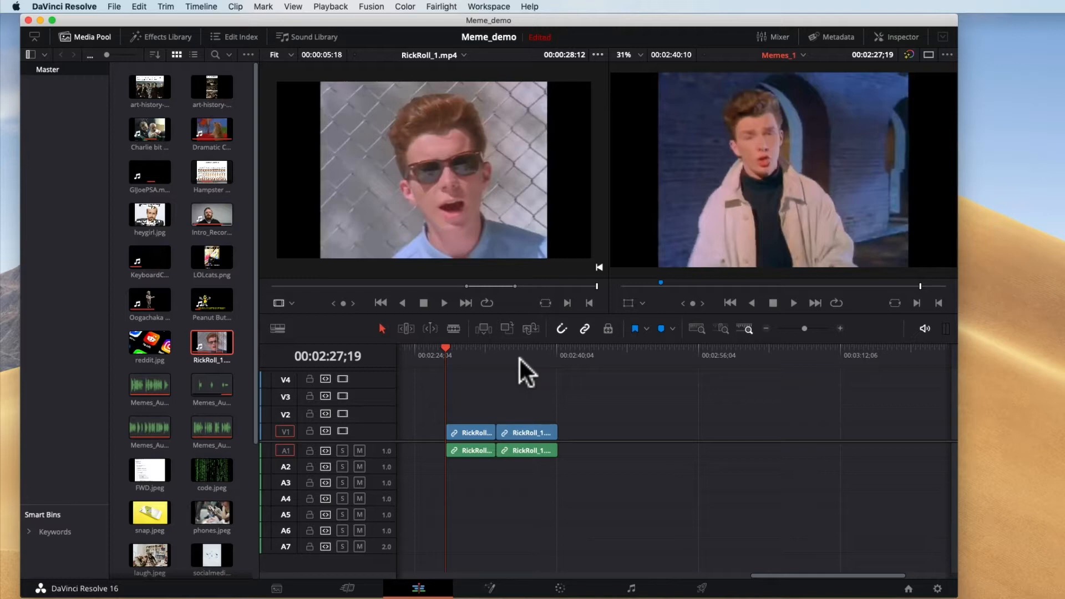
Stack the longer RickRoll_1.mp4 section on V2 above the shorter one, view the overlap at 00:02:31;26, and return it to V1
left_click_drag(525, 432, 488, 416)
left_click(482, 352)
left_click(540, 438)
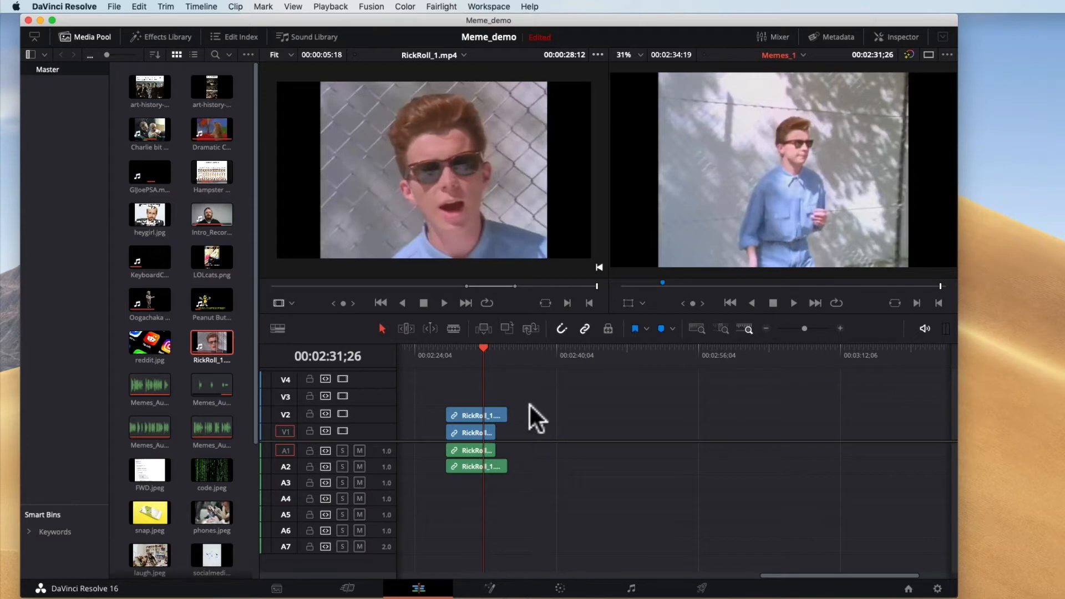
left_click(484, 415)
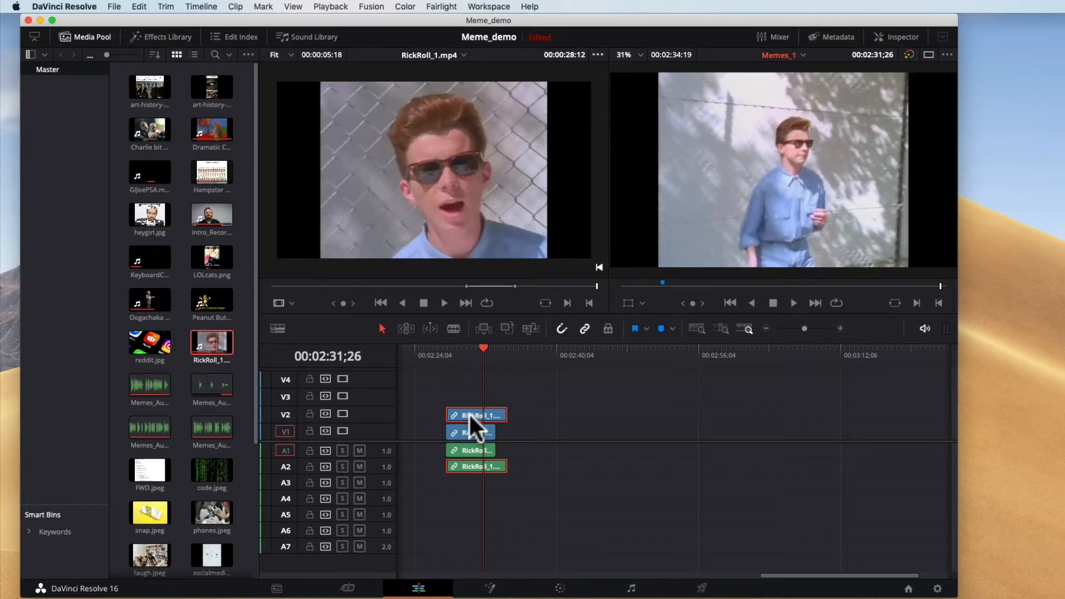
left_click_drag(468, 413, 523, 430)
View the closing credits at 00:02:16;06 and select the RickRoll_1.mp4 clip and the Scroll title above it in turn
scroll(668, 491, "left", 5)
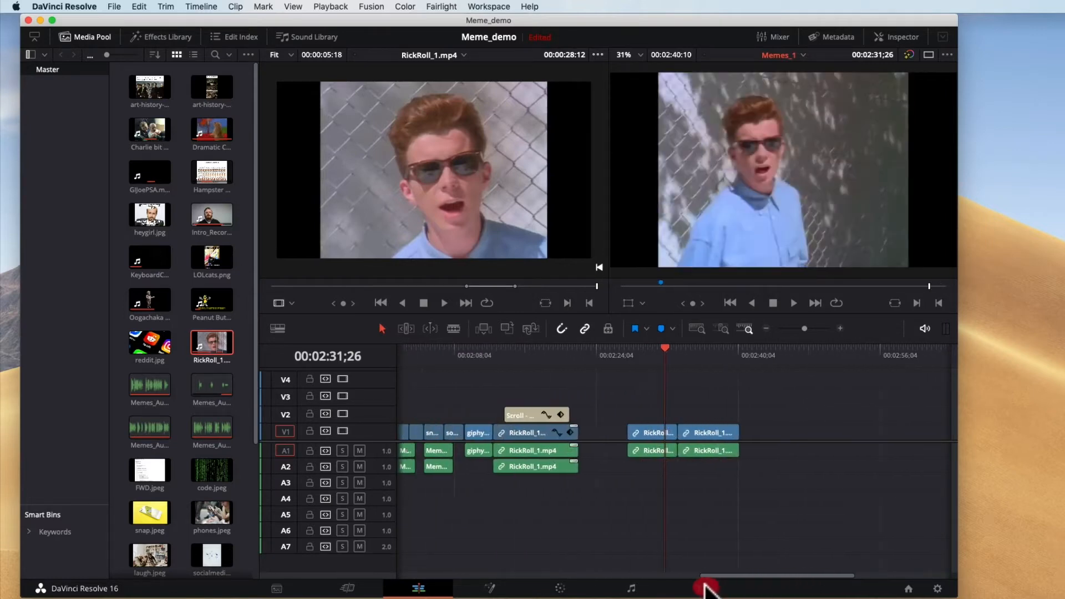
left_click(608, 350)
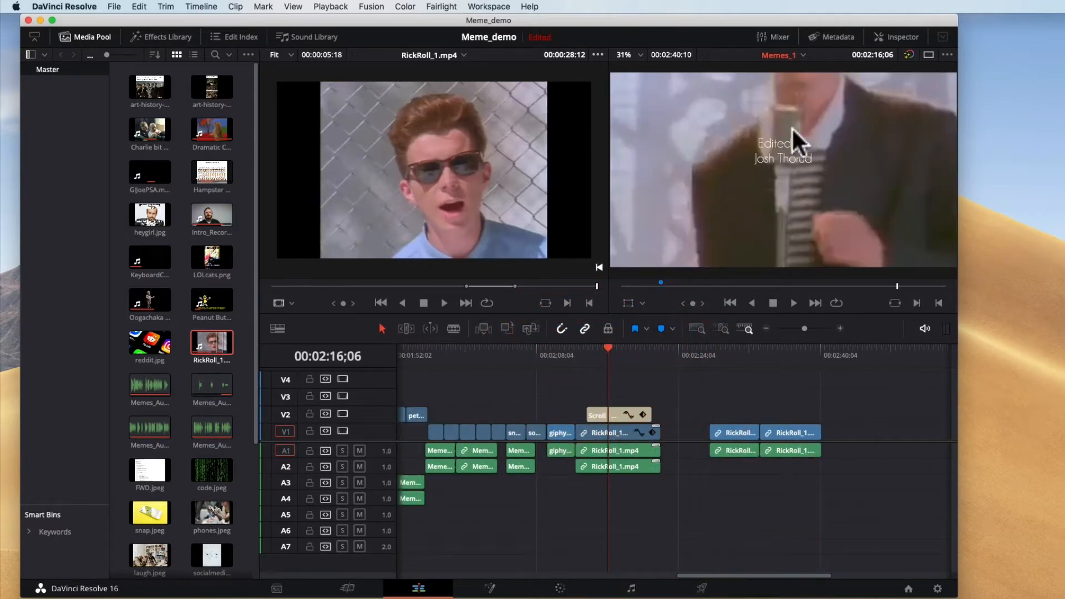
left_click(599, 432)
left_click(612, 414)
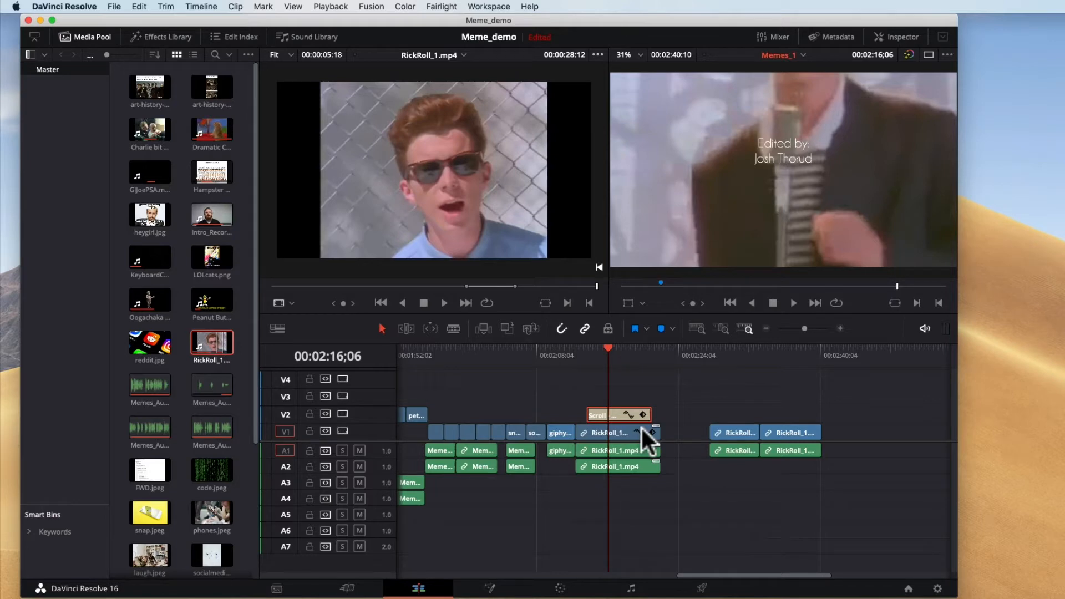
left_click(737, 498)
Extend the end of the last RickRoll_1.mp4 clip on V1 by a few frames
left_click_drag(727, 573, 306, 560)
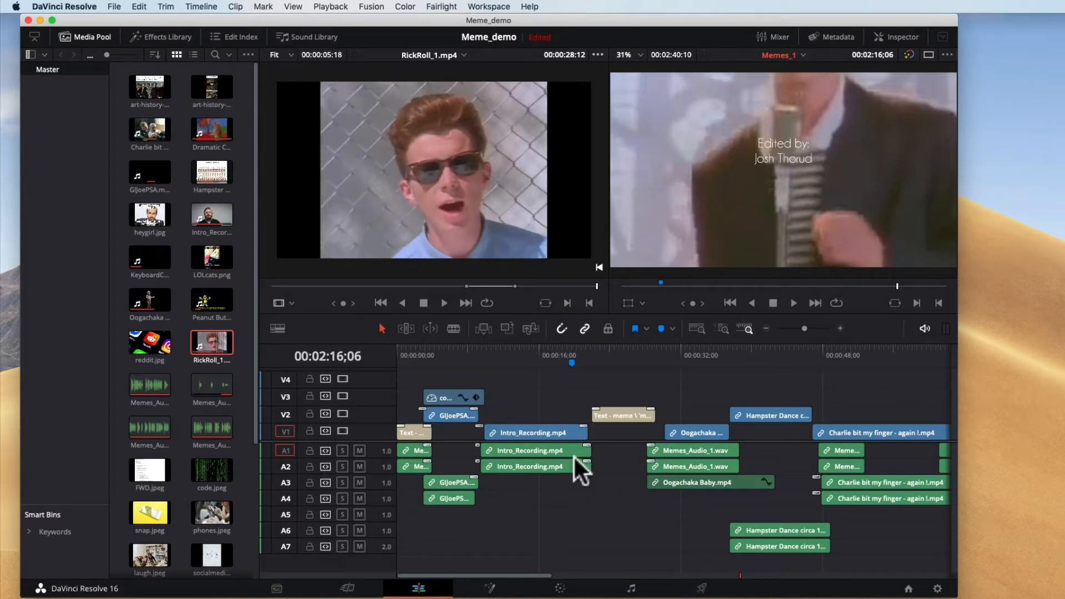
left_click_drag(499, 580, 873, 573)
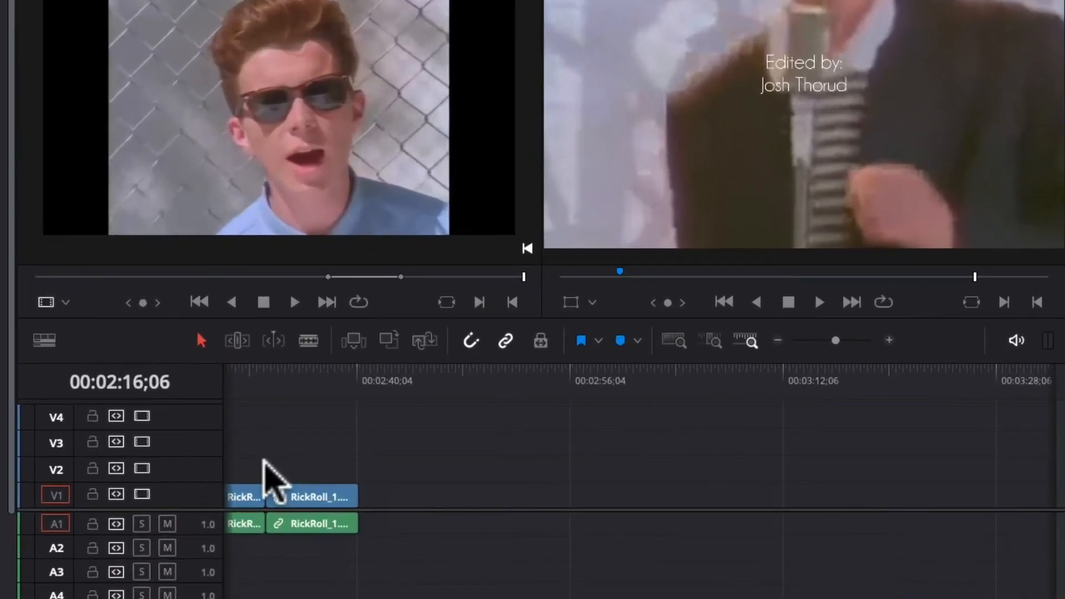
left_click_drag(355, 519, 369, 535)
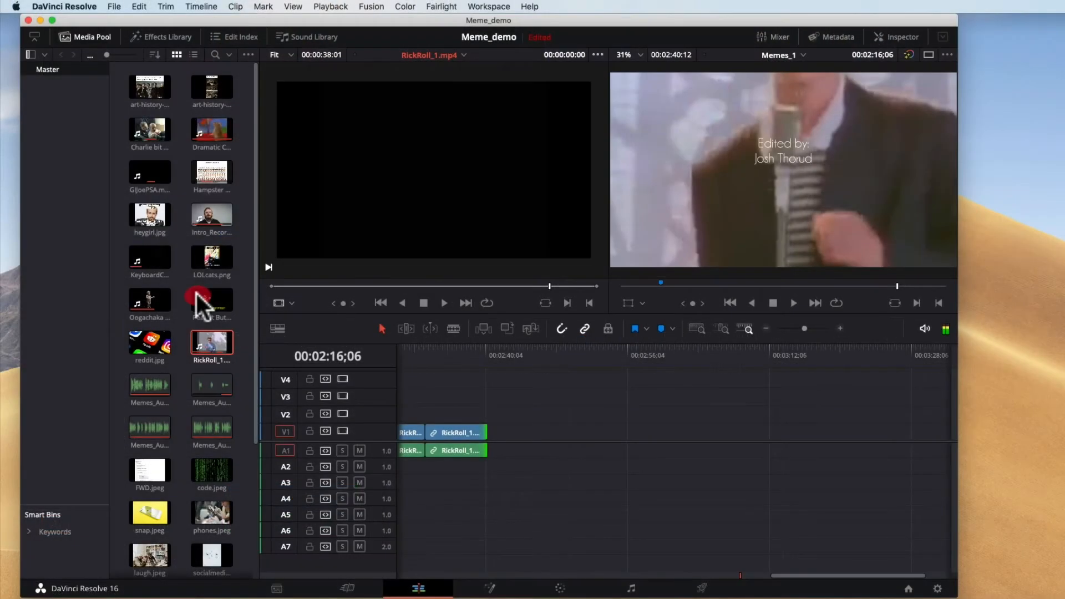
Place the full RickRoll_1.mp4 clip on V1 and A1 at 00:02:56;04 and trim its edges to span about 00:02:48 to 00:03:11
mouse_move(209, 344)
left_mouse_down()
mouse_move(519, 445)
mouse_move(627, 438)
left_mouse_up()
left_click_drag(852, 437, 690, 438)
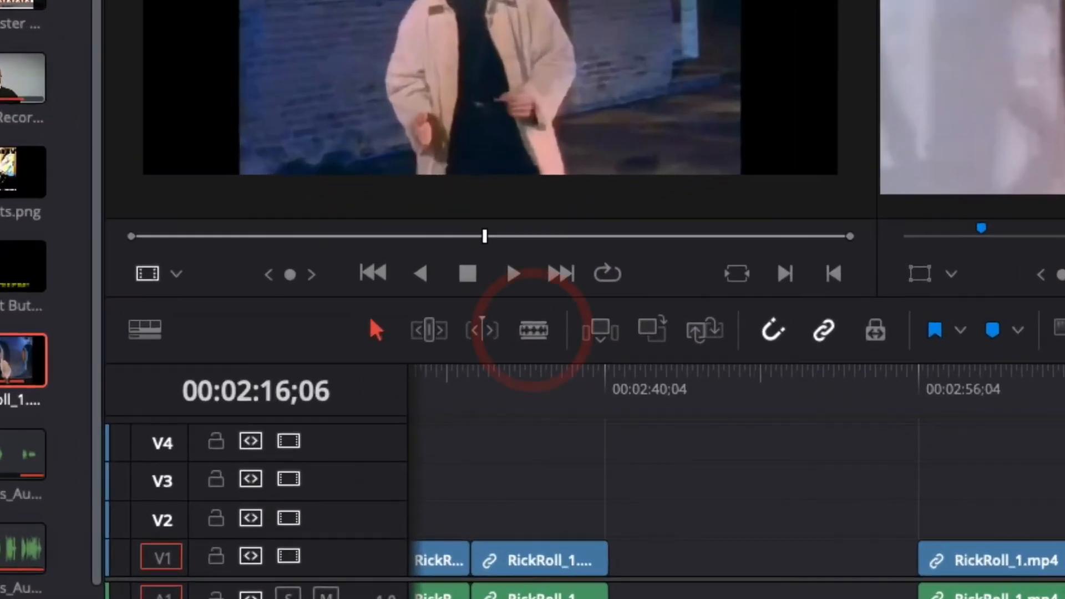
left_click(672, 433)
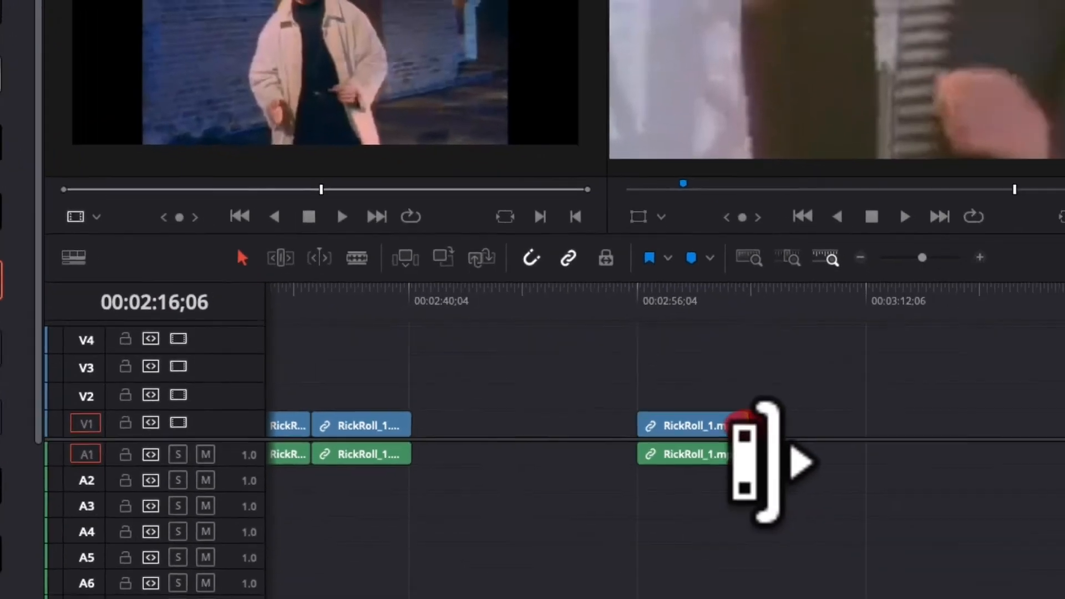
left_click_drag(737, 422, 852, 425)
left_click_drag(640, 425, 462, 422)
Set the playhead to 00:02:53;18 and blade the new RickRoll_1.mp4 clip there and at about 00:02:59 and 00:03:04
left_click(534, 269)
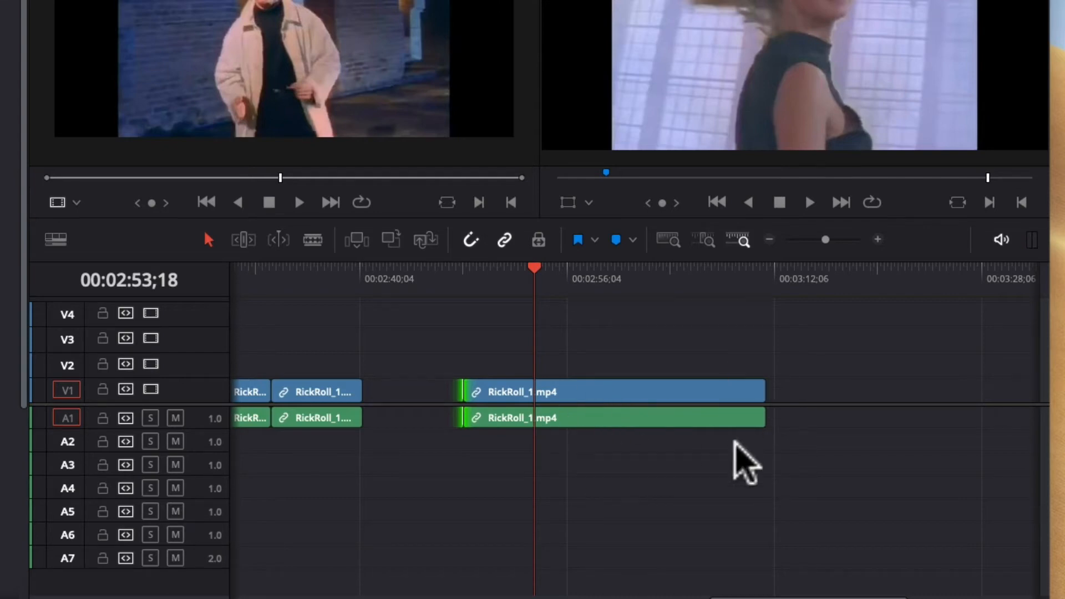
left_click(314, 241)
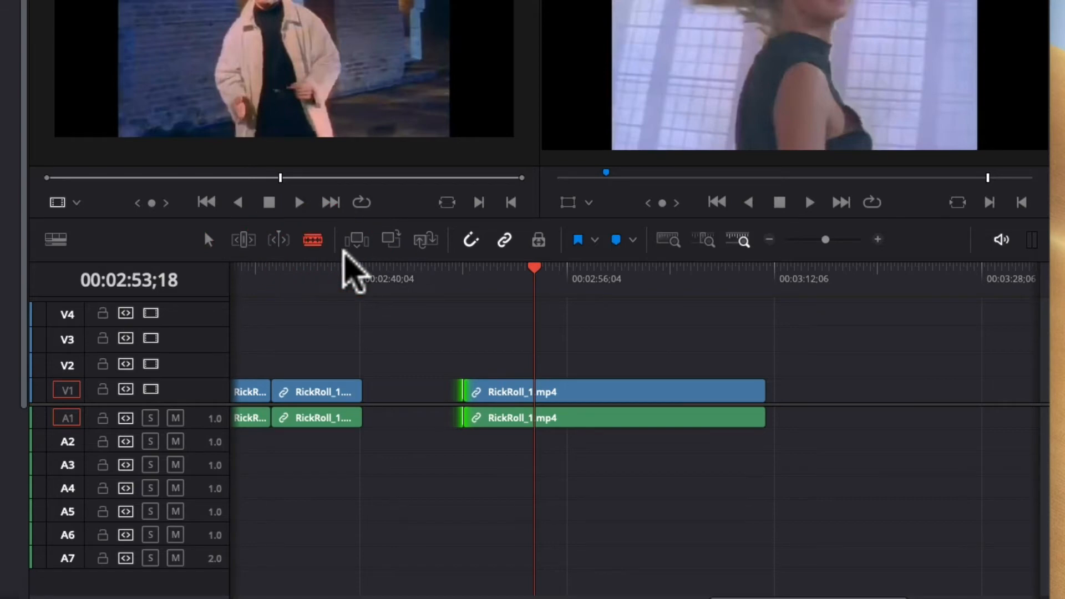
left_click(612, 397)
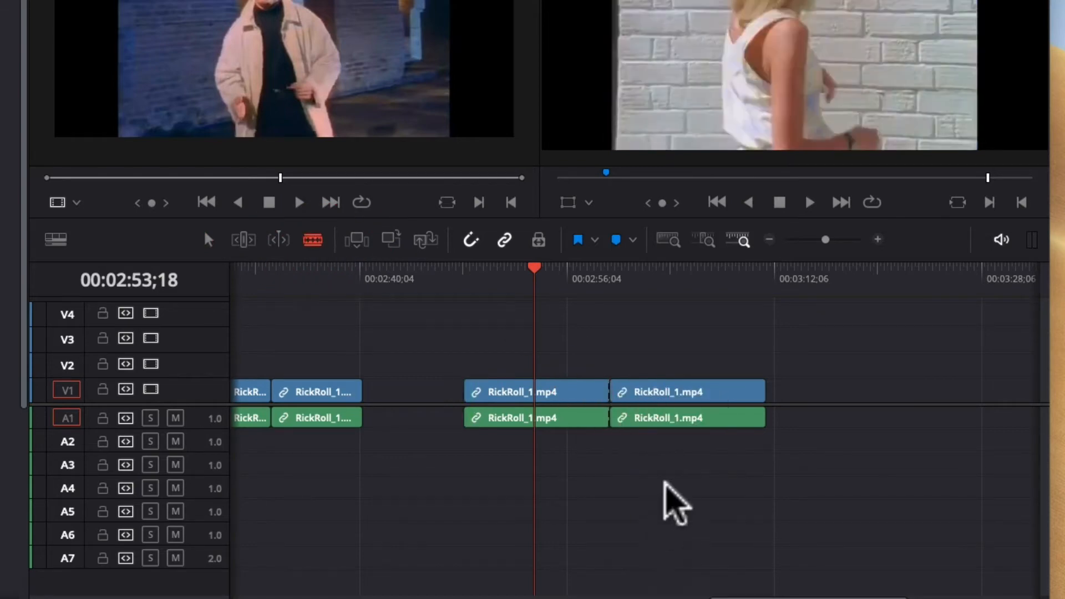
left_click(674, 410)
left_click(534, 413)
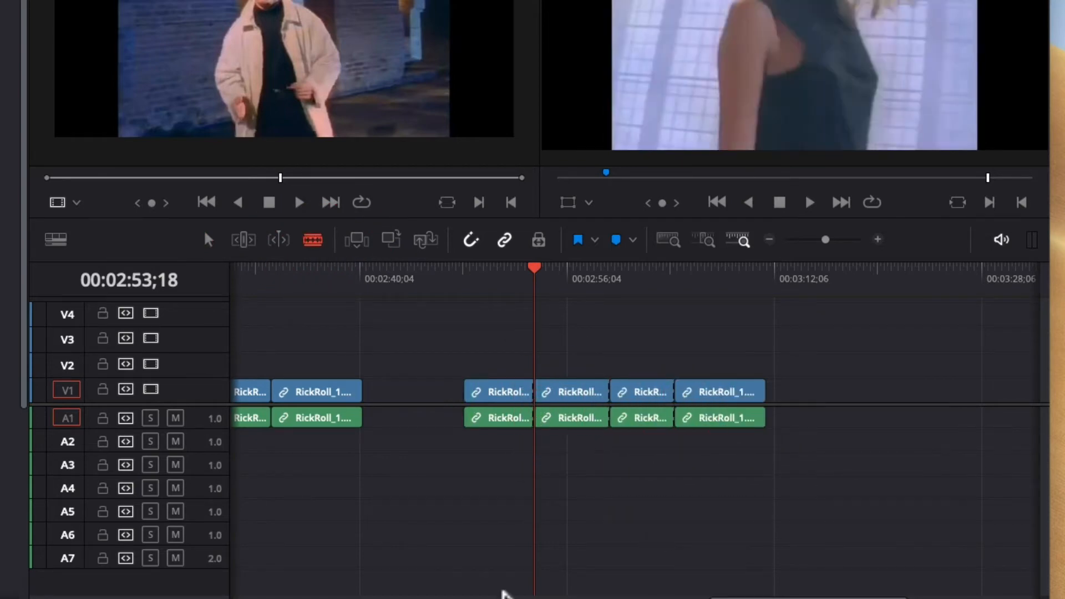
Delete the second RickRoll_1.mp4 piece and rearrange the rest consecutively from the playhead, with the last piece first and the first piece last
left_click(209, 237)
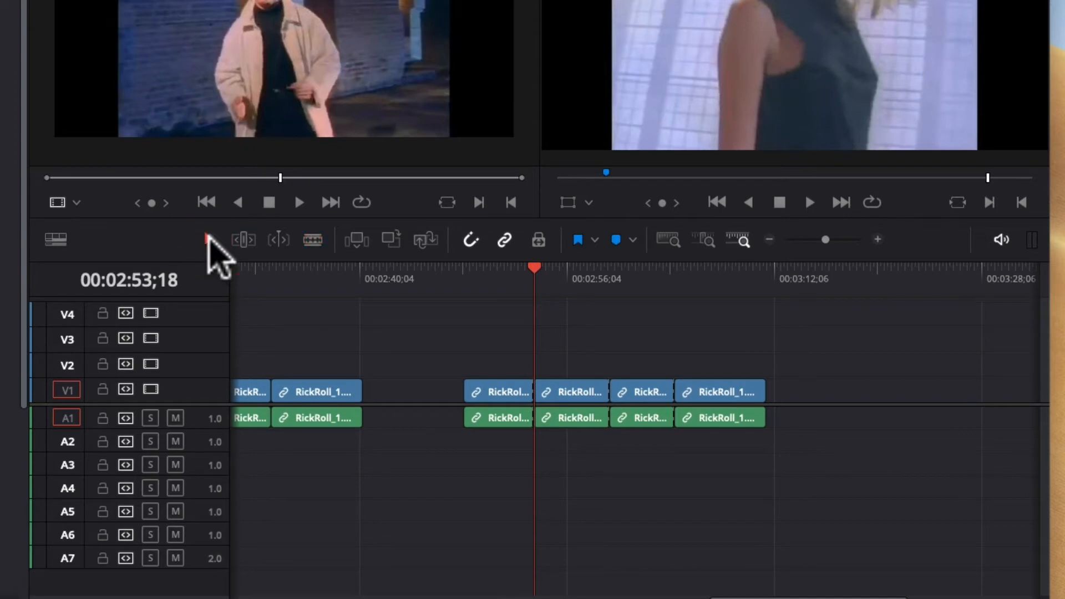
left_click(589, 400)
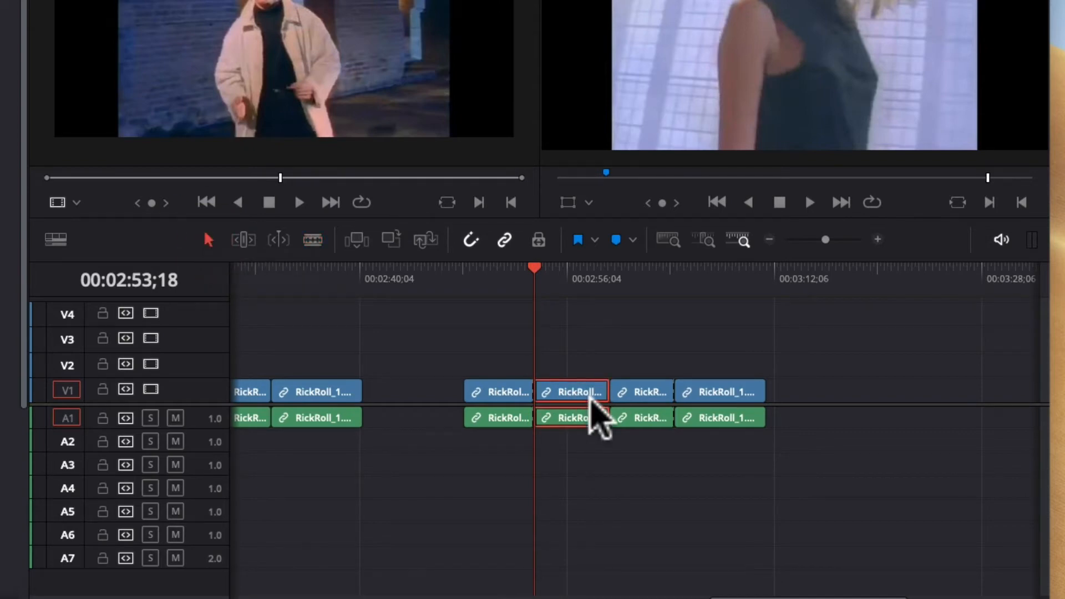
key("Delete")
left_click_drag(694, 398, 724, 394)
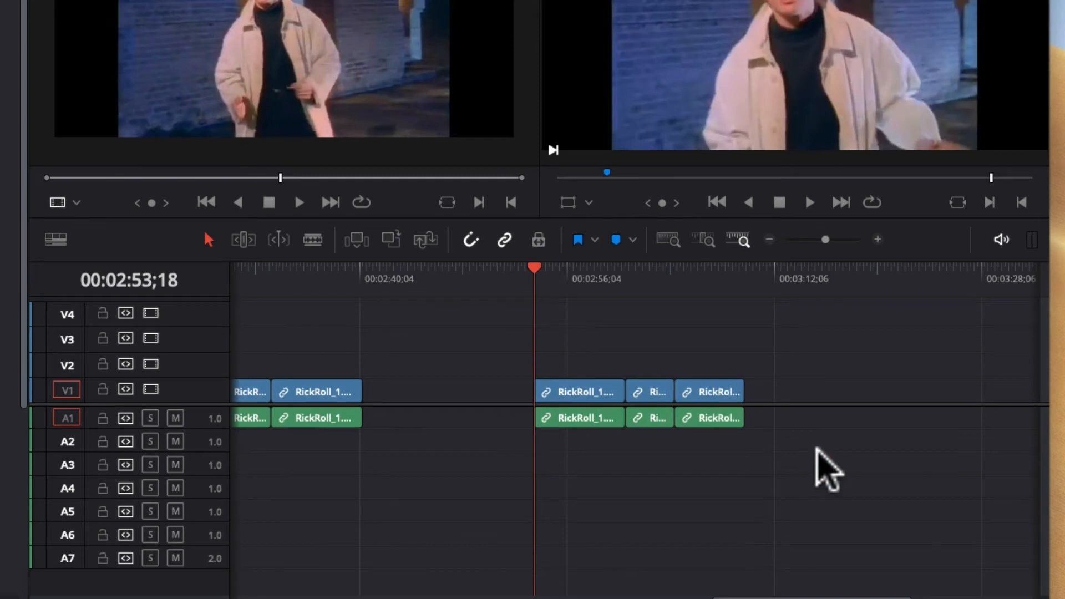
Delete all three RickRoll_1.mp4 pieces after the playhead and undo the deletions
left_click(604, 404)
key("Delete")
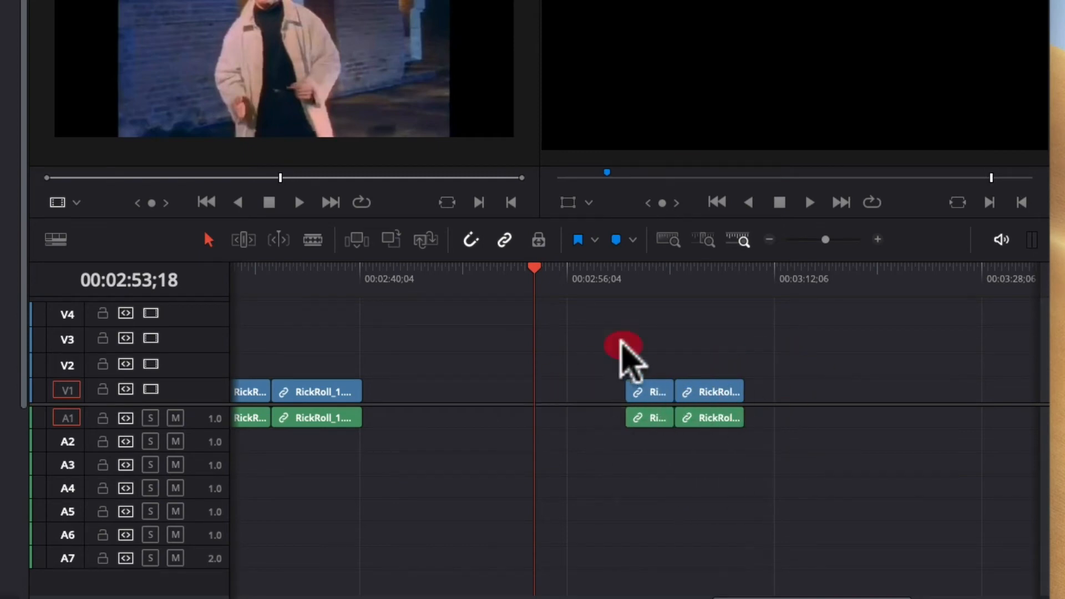
left_click_drag(625, 357, 761, 468)
key("Delete")
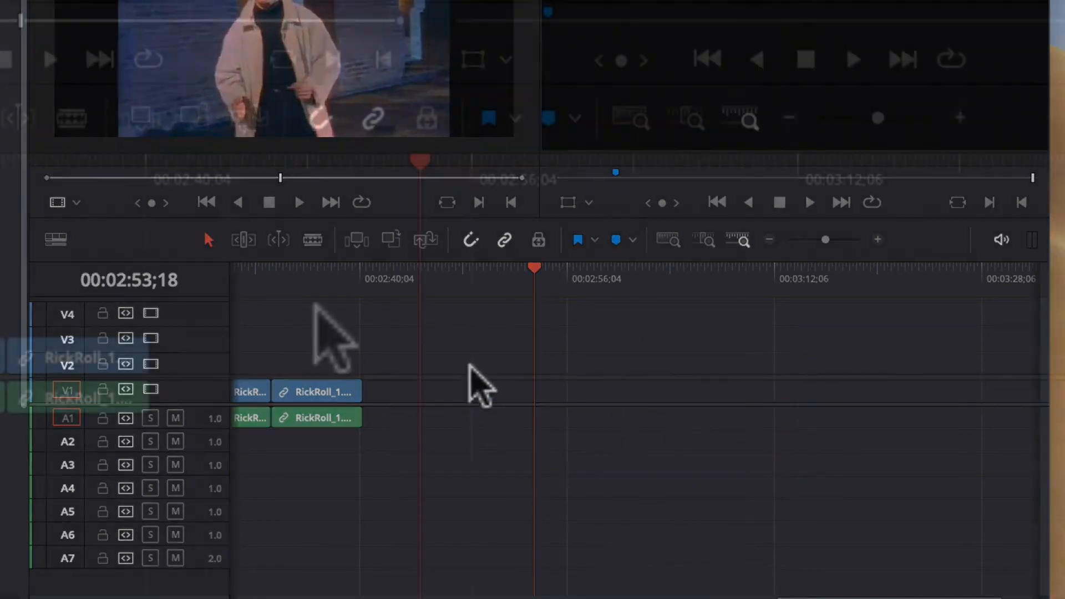
key("ctrl+z")
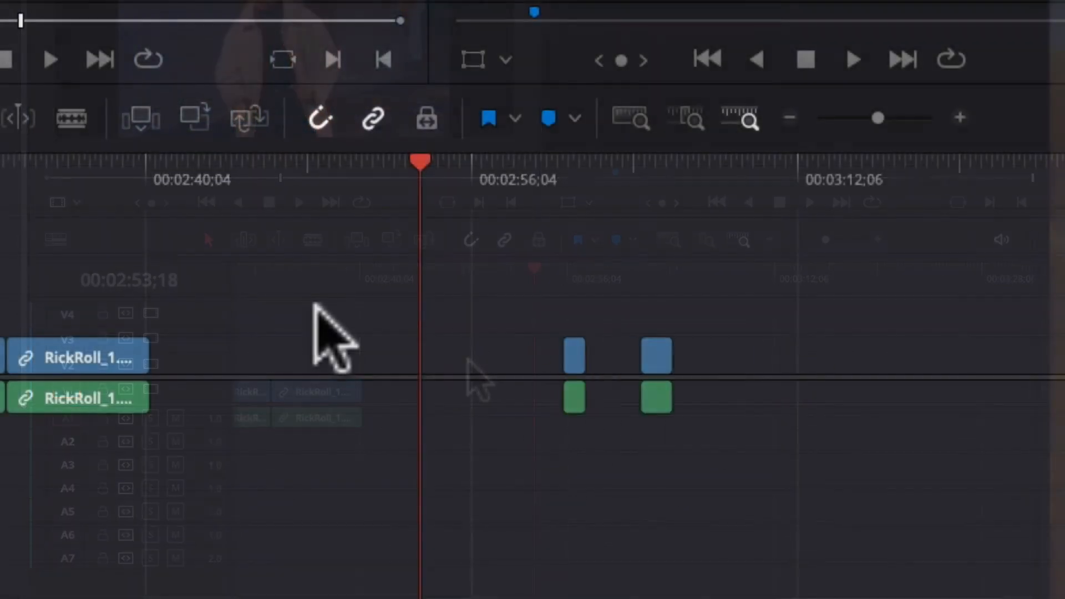
key("ctrl+z")
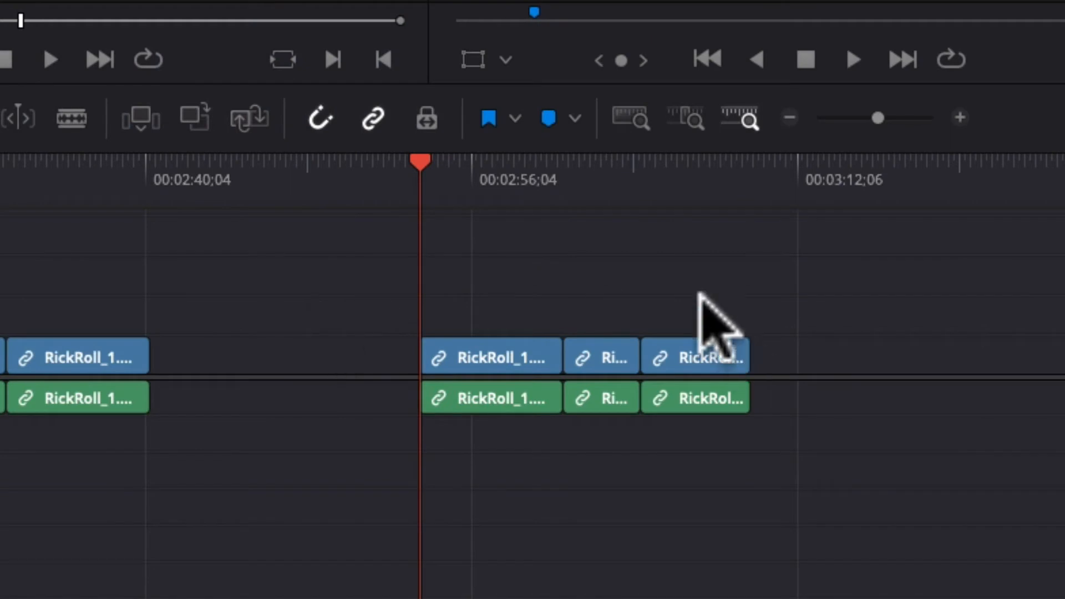
Delete the middle RickRoll_1.mp4 piece, then remove the gap it leaves
left_click_drag(646, 300, 606, 380)
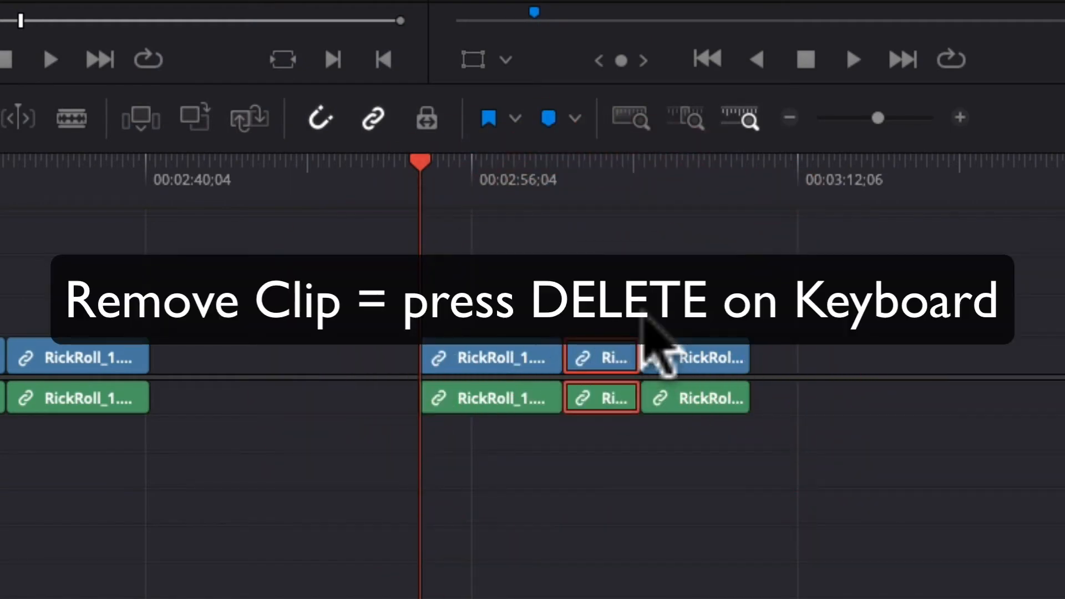
key("Delete")
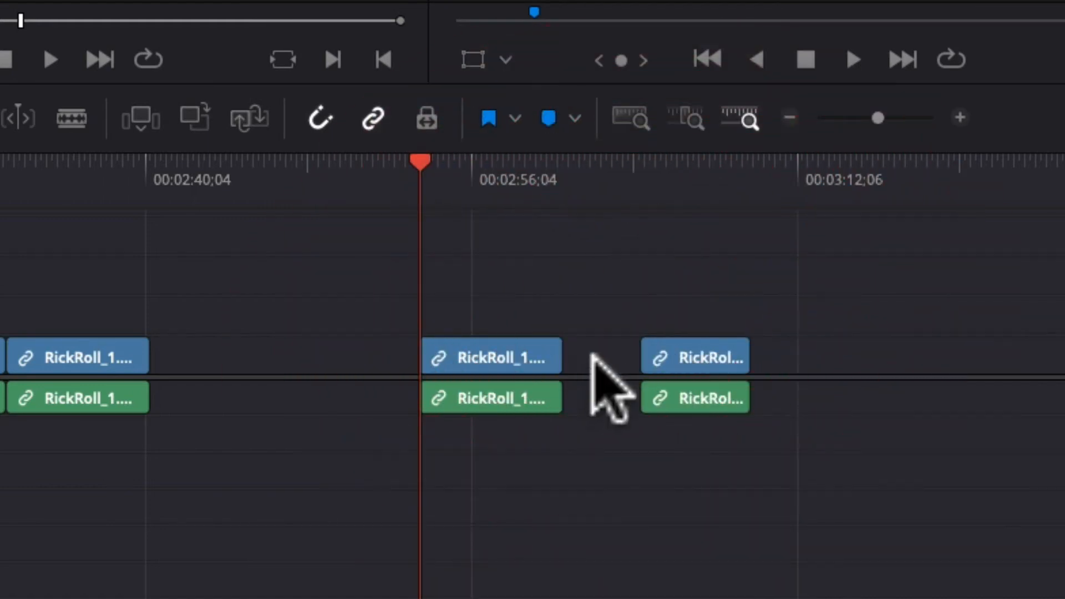
left_click(594, 357)
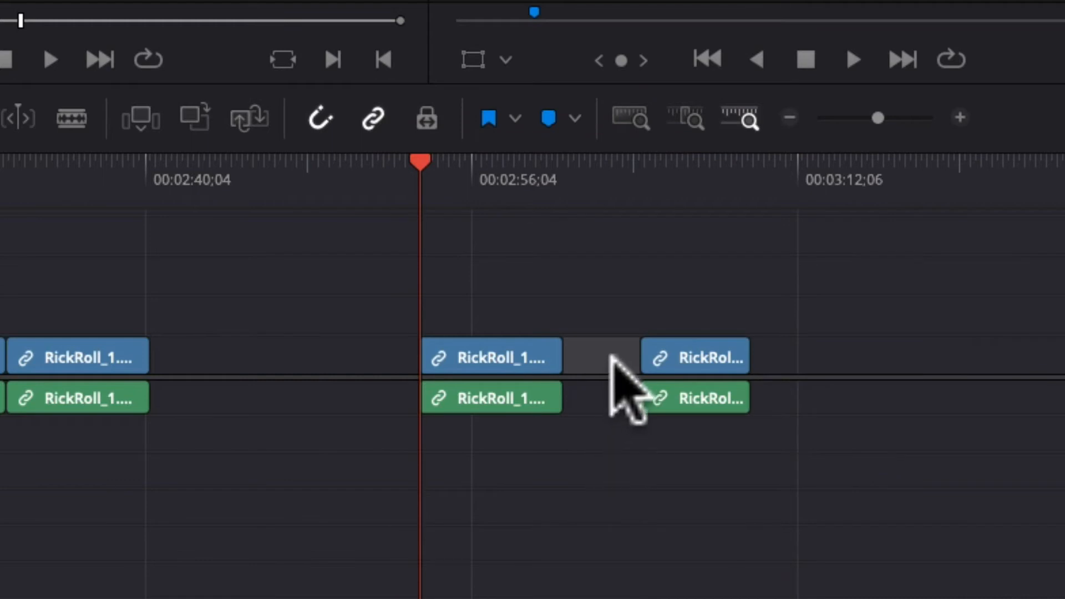
key("Delete")
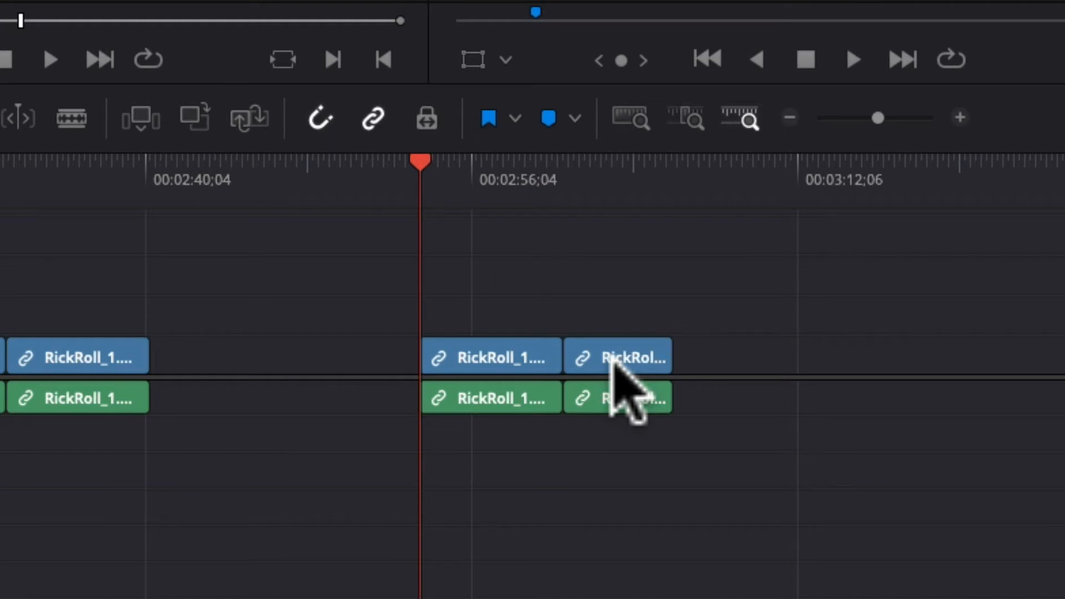
Undo the gap removal and the deletion of the middle RickRoll_1.mp4 piece
key("ctrl+z")
key("ctrl+shift+z")
key("ctrl+z")
key("ctrl+z")
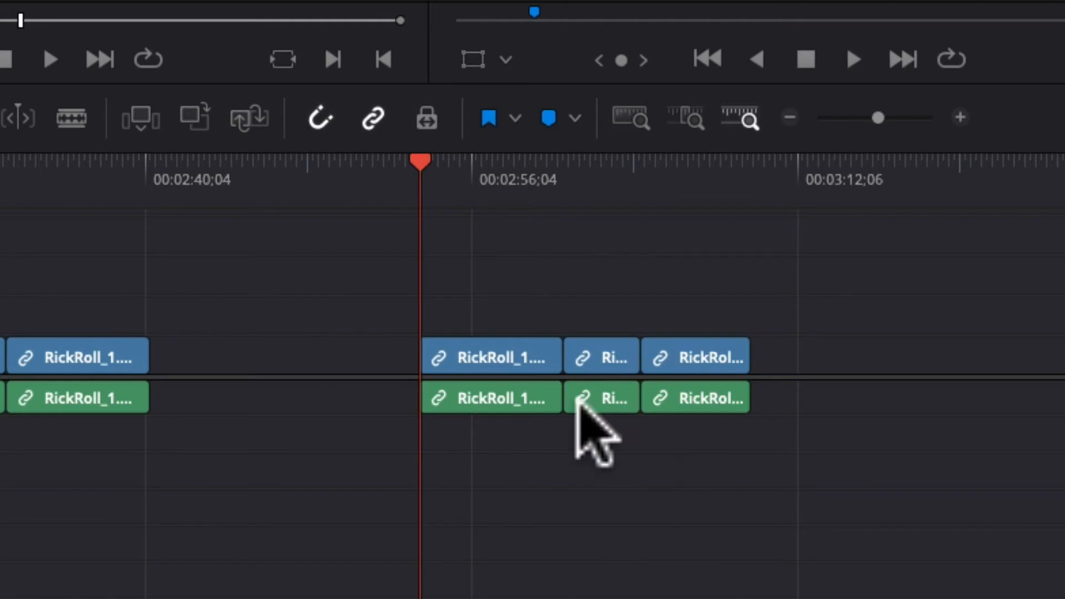
Ripple delete the middle RickRoll_1.mp4 piece so the following piece closes the gap, and undo the deletion
left_click_drag(579, 300, 621, 395)
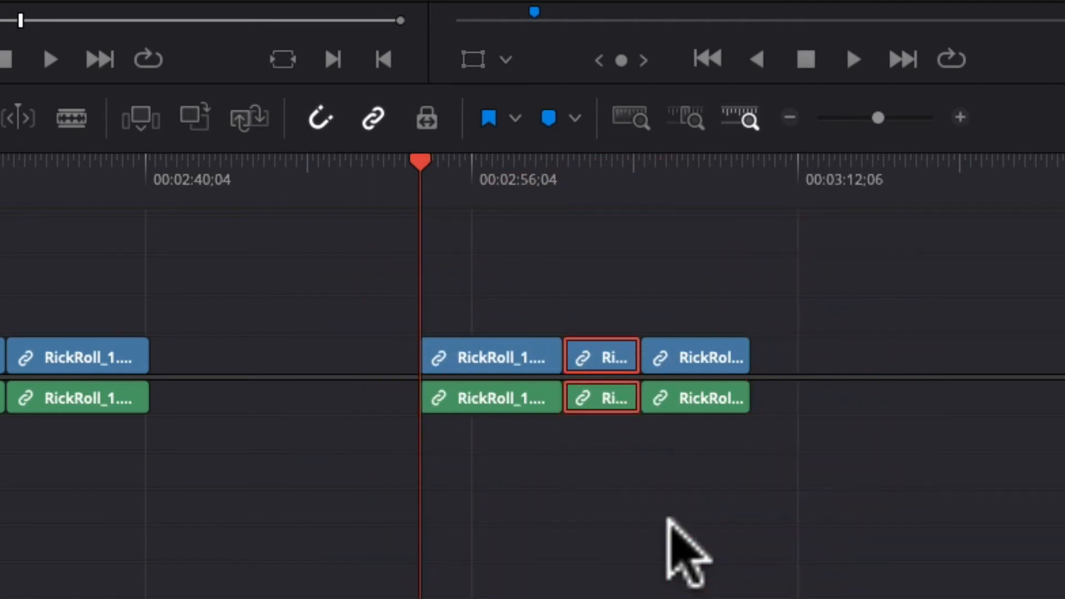
key("Delete")
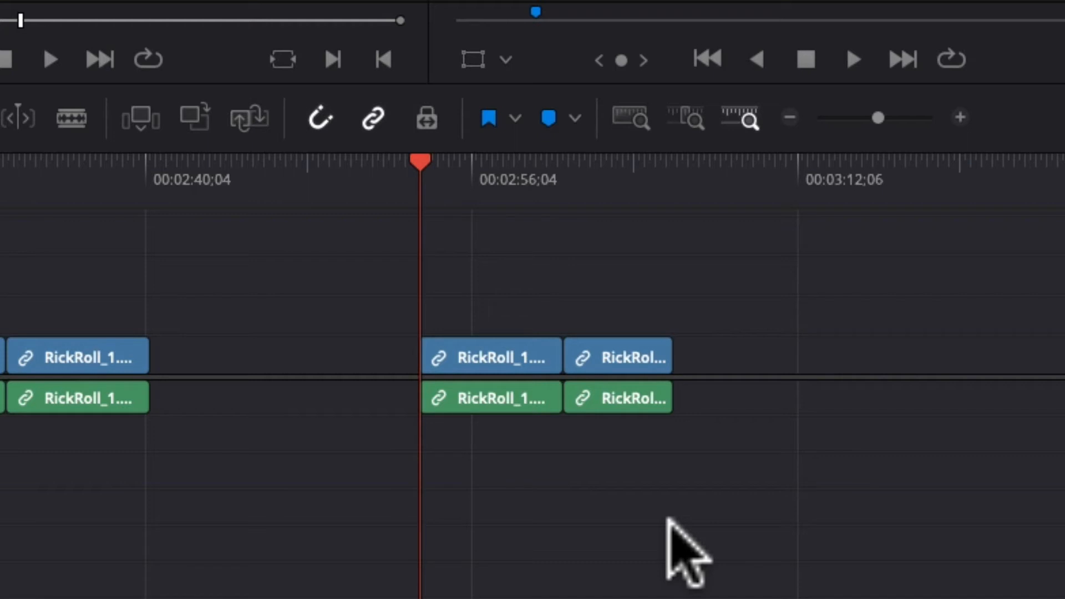
key("ctrl+z")
Delete the middle RickRoll_1.mp4 piece and move the last piece against the end of the first
left_click(612, 359)
key("Delete")
left_click(923, 451)
left_click_drag(701, 276, 1064, 598)
left_click_drag(674, 355, 631, 350)
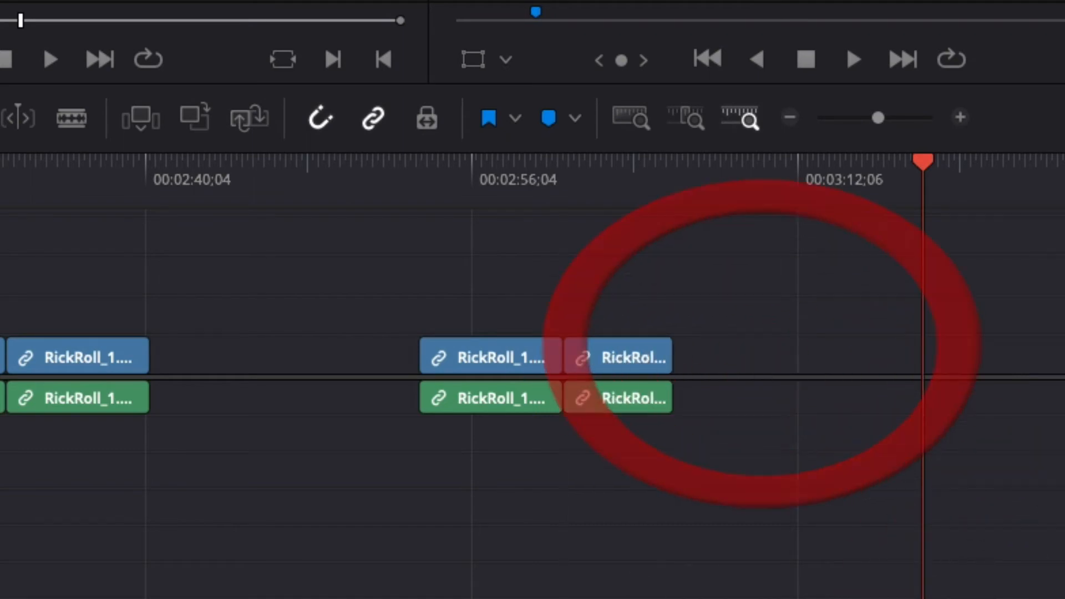
Delete the Peanut Butter Jelly Time clip between Charlie bit my finger and KeyboardCat.mp4, leaving a gap
scroll(533, 377, "left", 10)
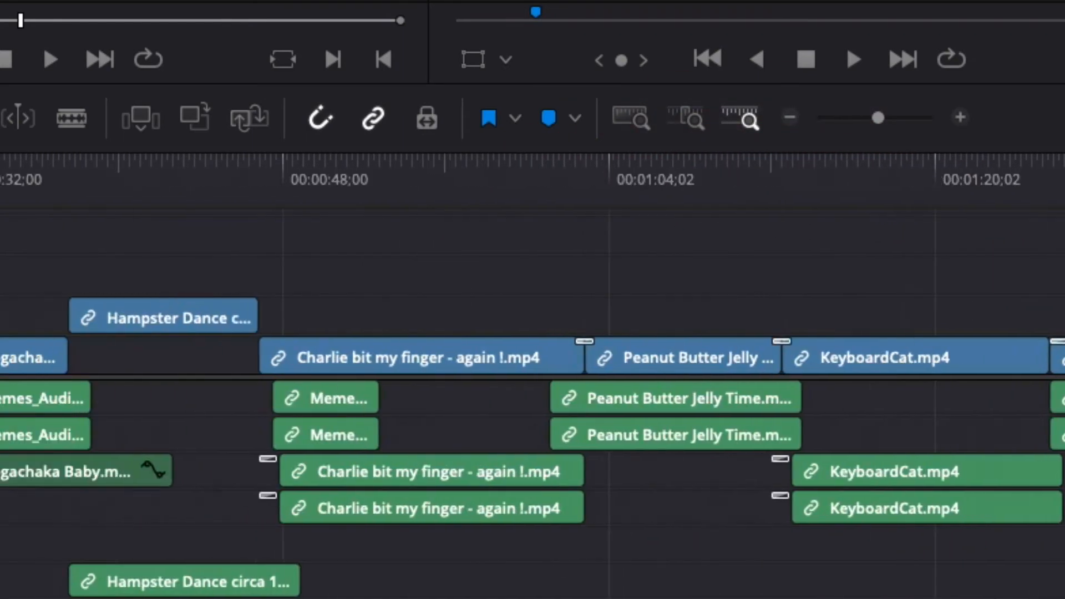
left_click_drag(676, 248, 715, 495)
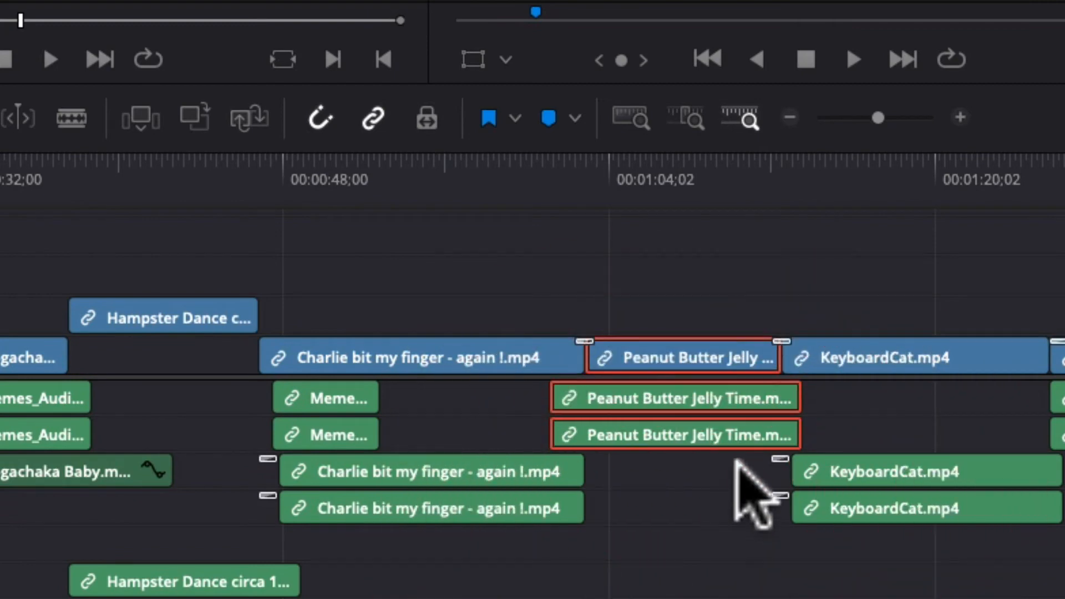
left_click(700, 164)
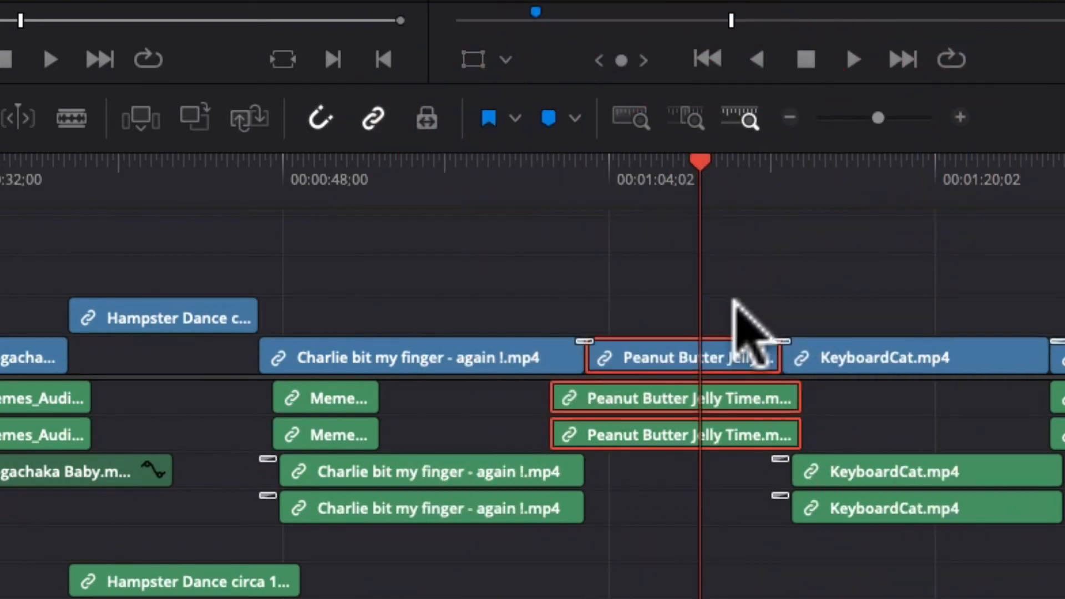
key("BackSpace")
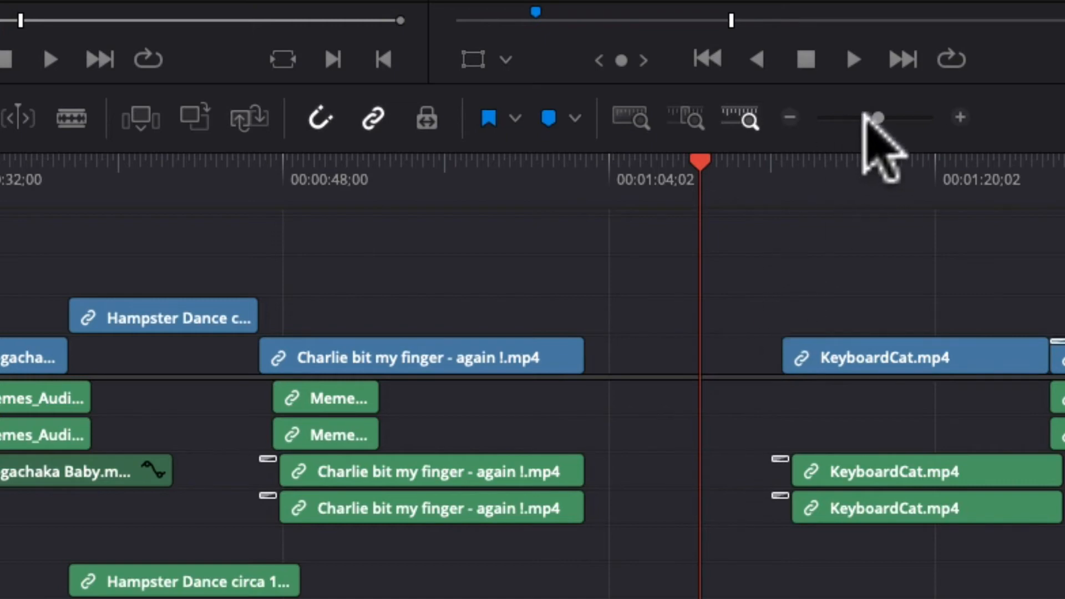
Try to close the gap by moving all clips from KeyboardCat.mp4 onward to the left, and undo the move
left_click_drag(874, 117, 864, 117)
left_click_drag(408, 226, 1051, 549)
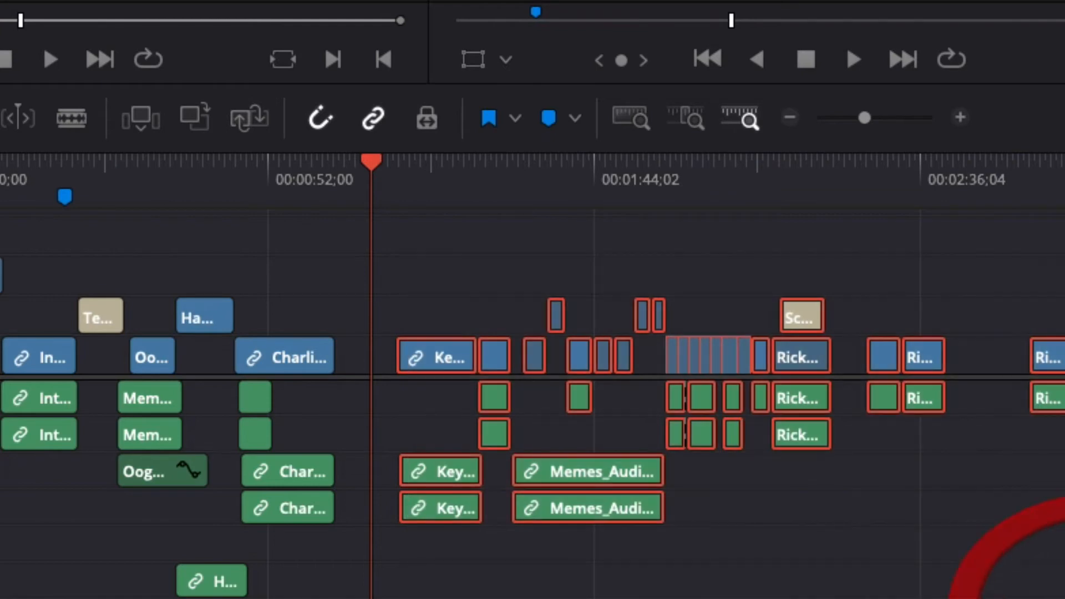
left_click(425, 355)
left_click_drag(425, 349, 369, 359)
key("super+z")
key("super+z")
key("super+z")
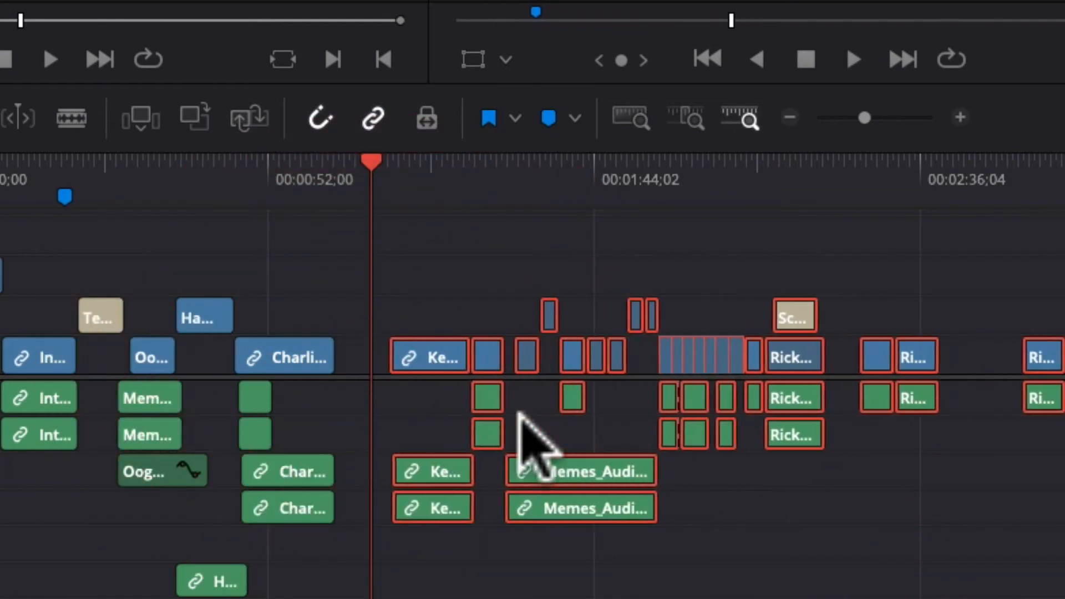
Delete the empty gap between Charlie bit my finger and KeyboardCat.mp4 on track V1
left_click(432, 312)
left_click(374, 397)
key("BackSpace")
left_click(334, 358)
left_click(365, 348)
left_click(396, 358)
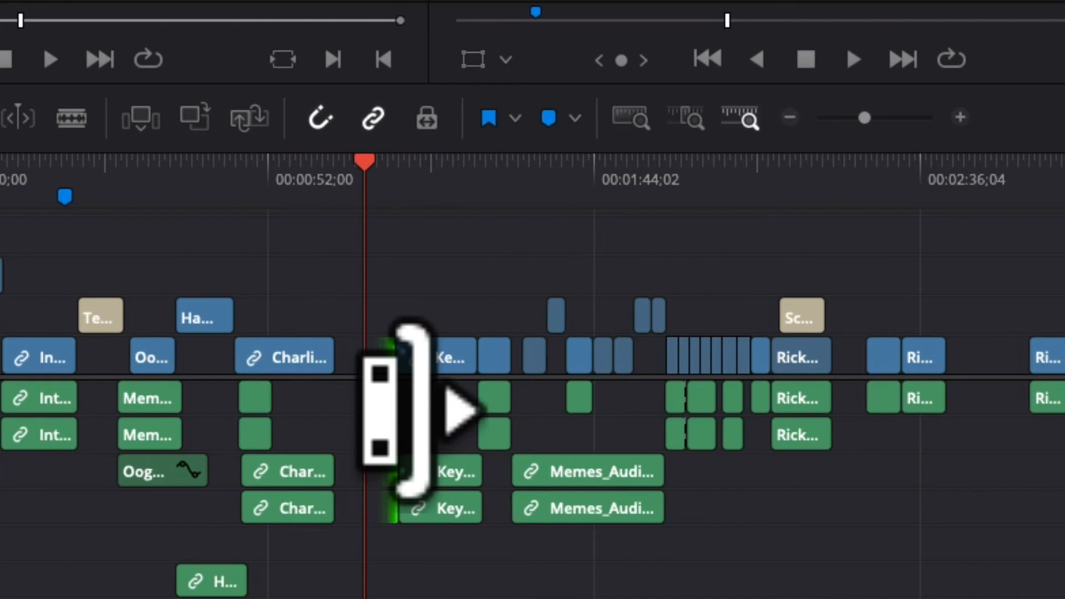
left_click(877, 117)
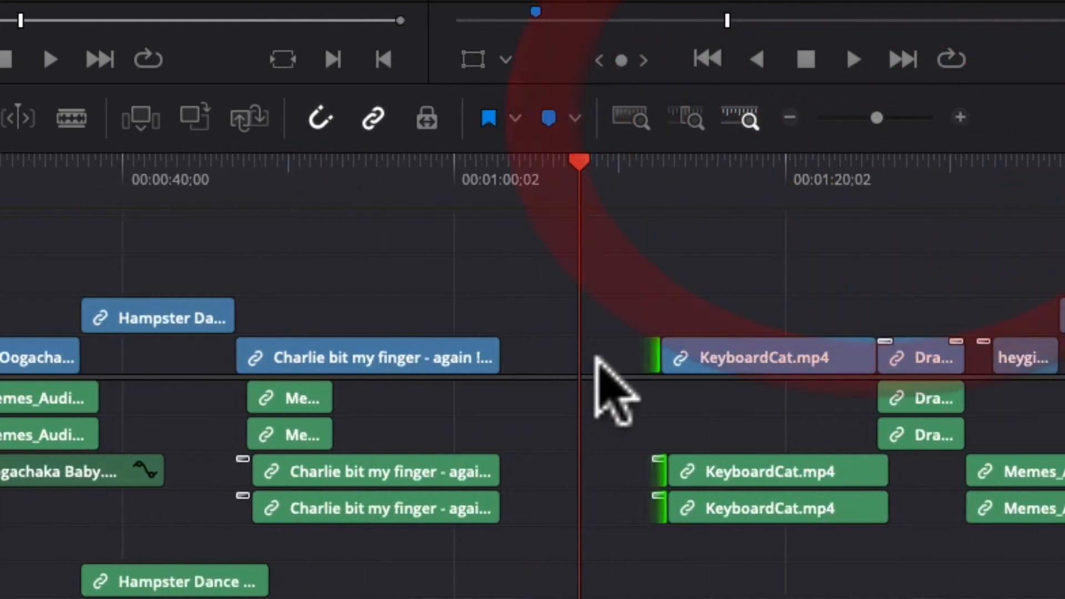
left_click(610, 355)
key("BackSpace")
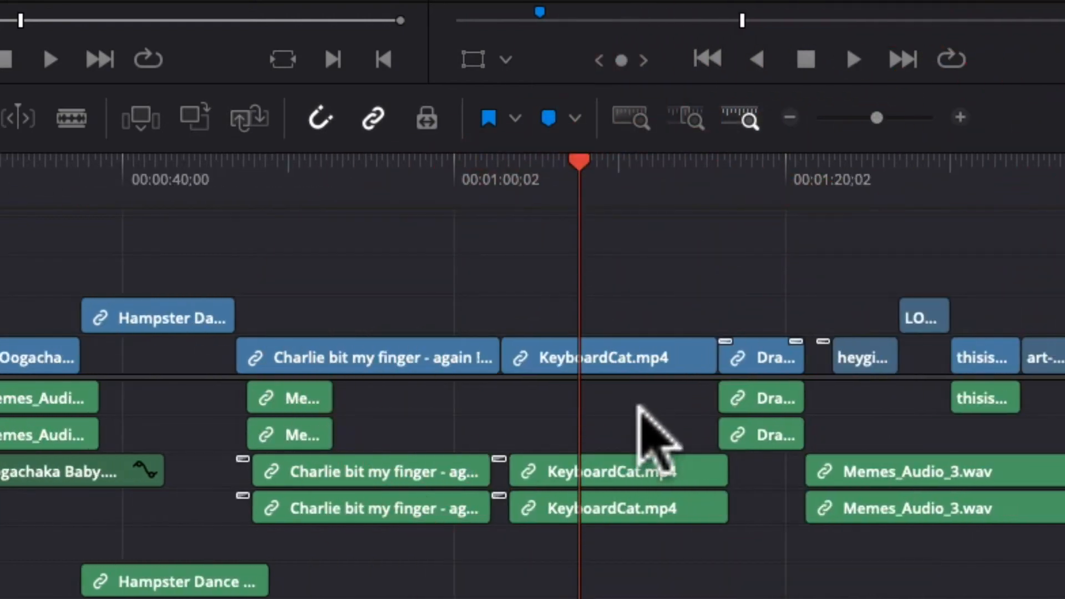
Undo the gap removal and the clip deletion, and try deleting the Peanut Butter Jelly Time clip again
key("ctrl+z")
key("ctrl+z")
key("ctrl+z")
left_click_drag(624, 301, 601, 446)
key("BackSpace")
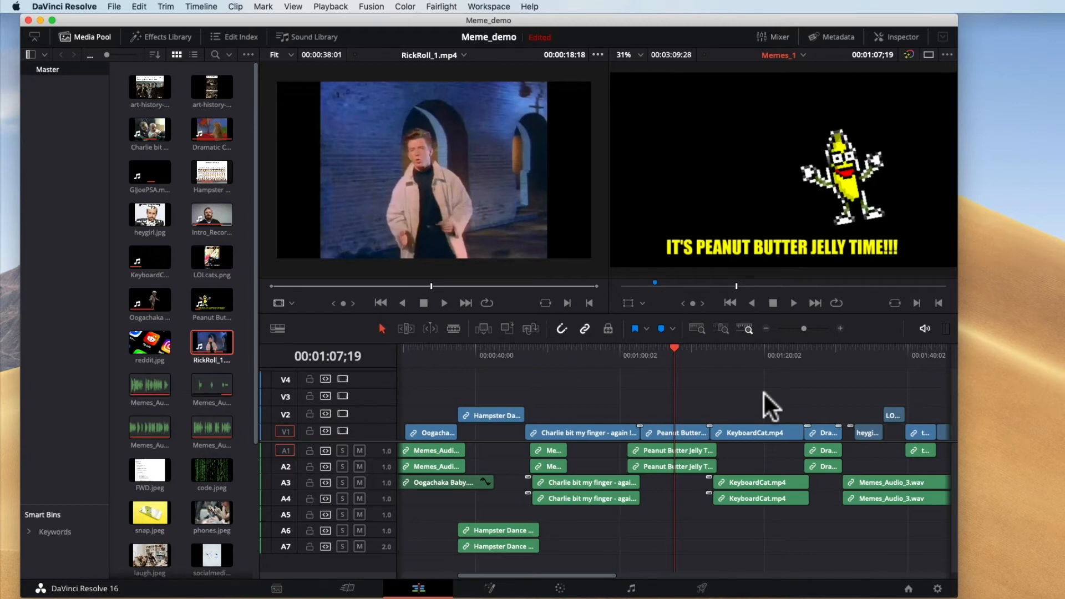
Open LOLcats.png from the media pool in the source viewer
left_click(212, 303)
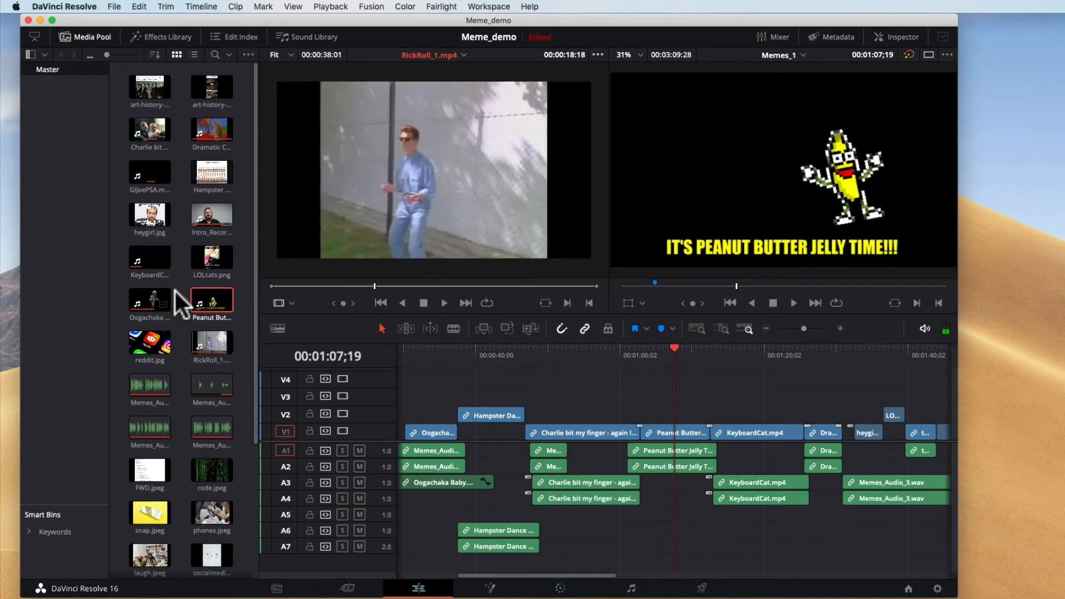
left_click(197, 265)
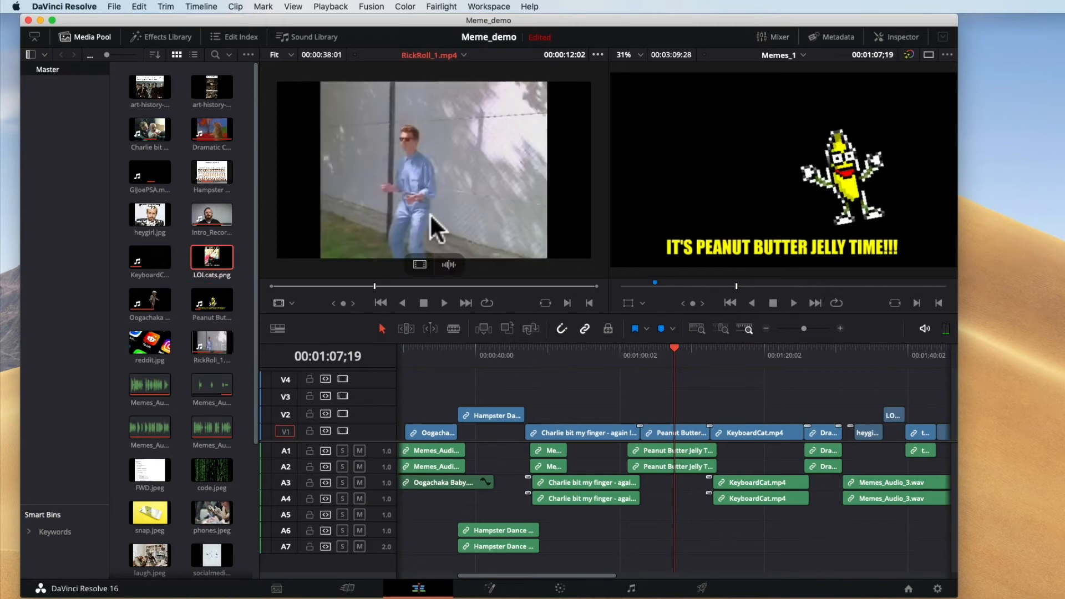
double_click(211, 249)
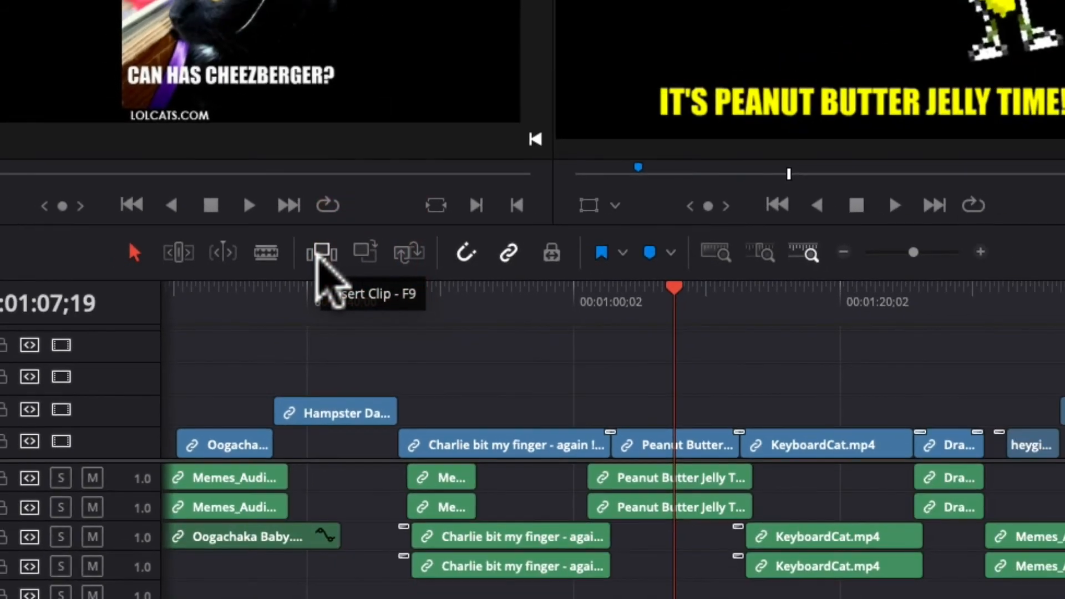
Insert LOLcats.png at the playhead inside the Peanut Butter clip, undo it, and try an overwrite edit there instead
left_click(317, 255)
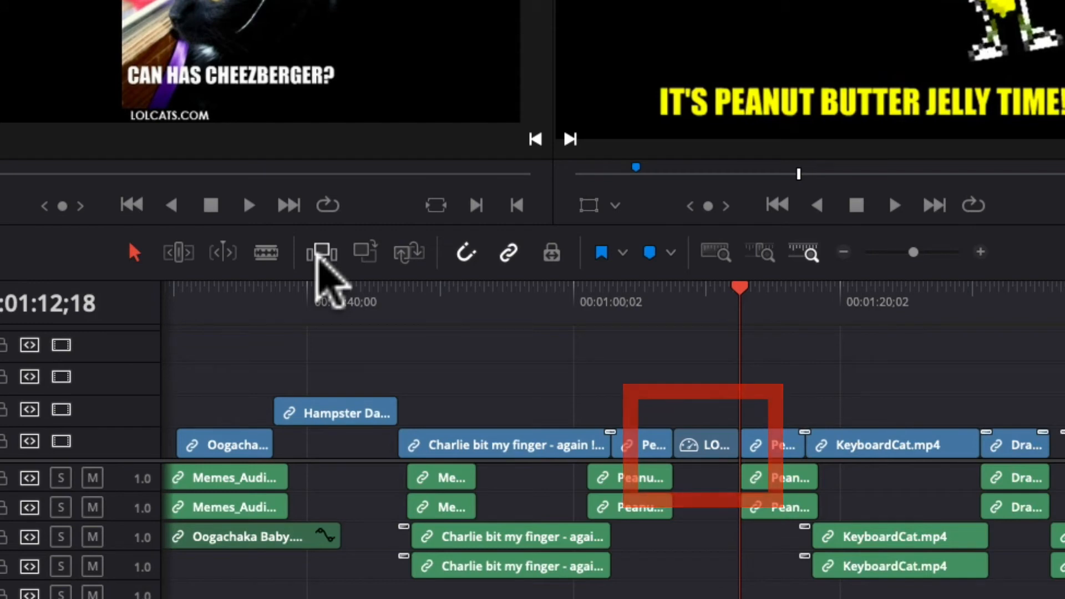
key("ctrl+z")
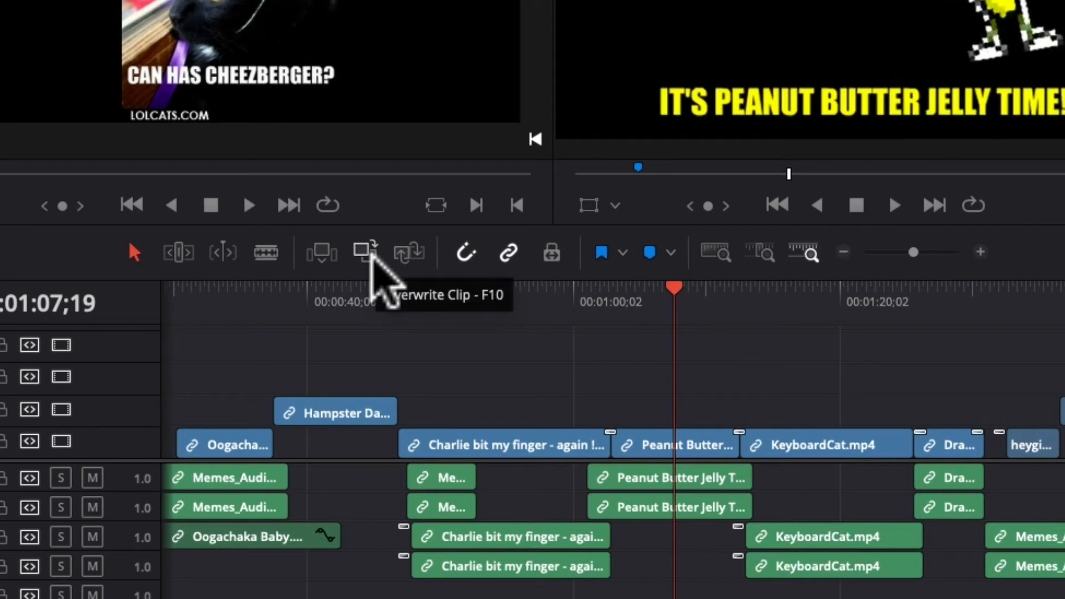
left_click(371, 254)
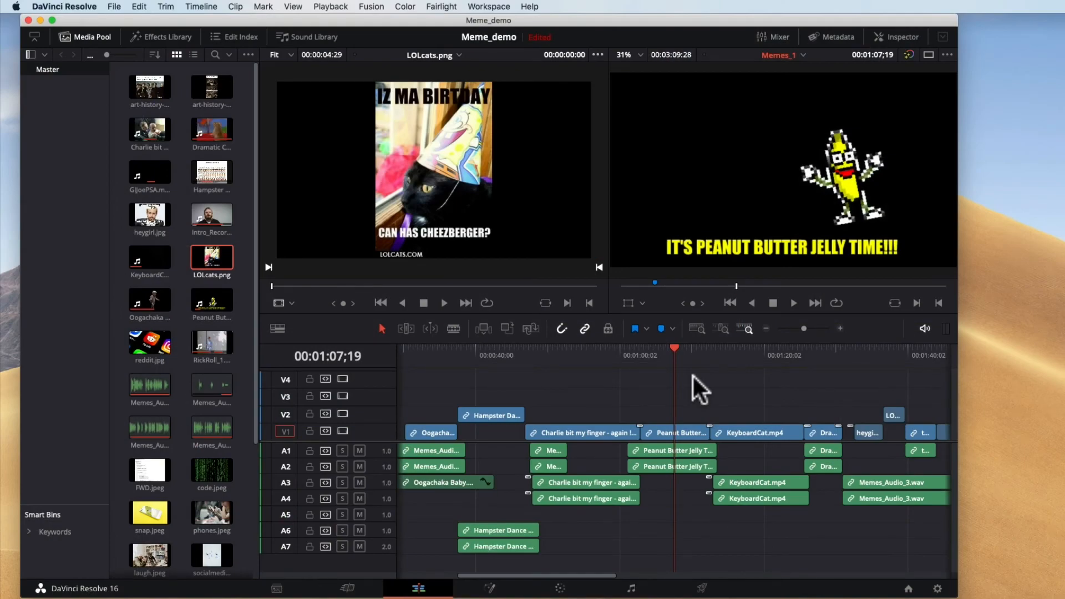
Play the beginning of the Peanut Butter Jelly Time clip, starting from 00:01:03;13
left_click(694, 413)
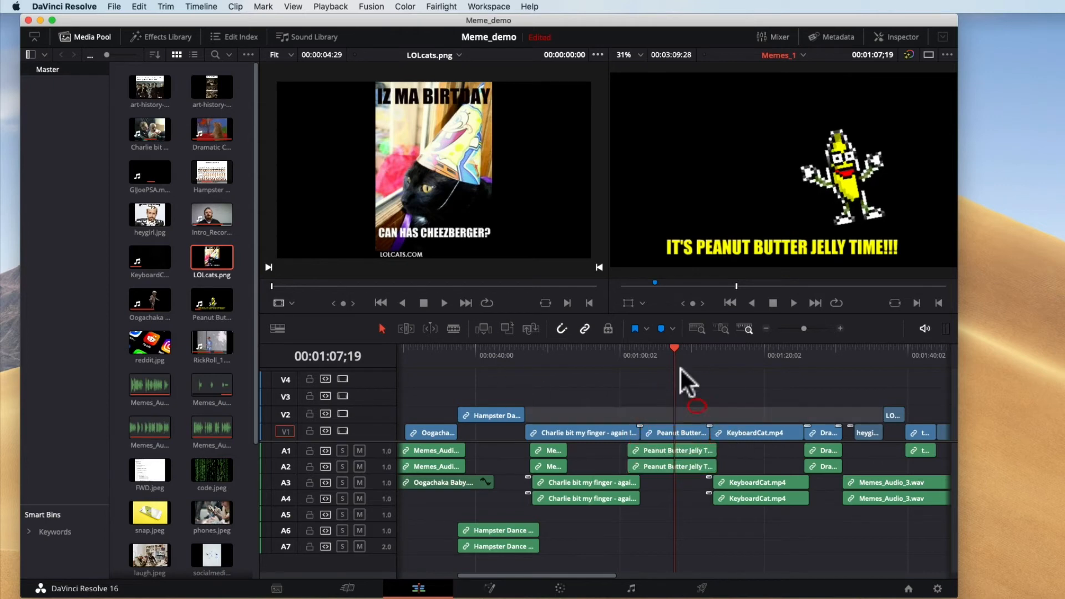
left_click(643, 358)
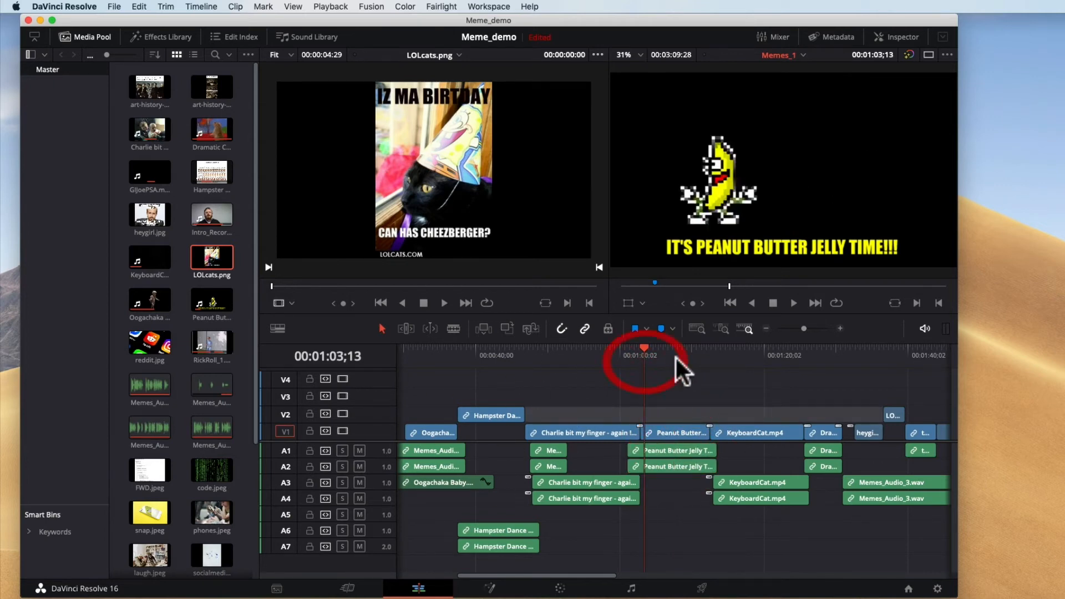
key("space")
key("space")
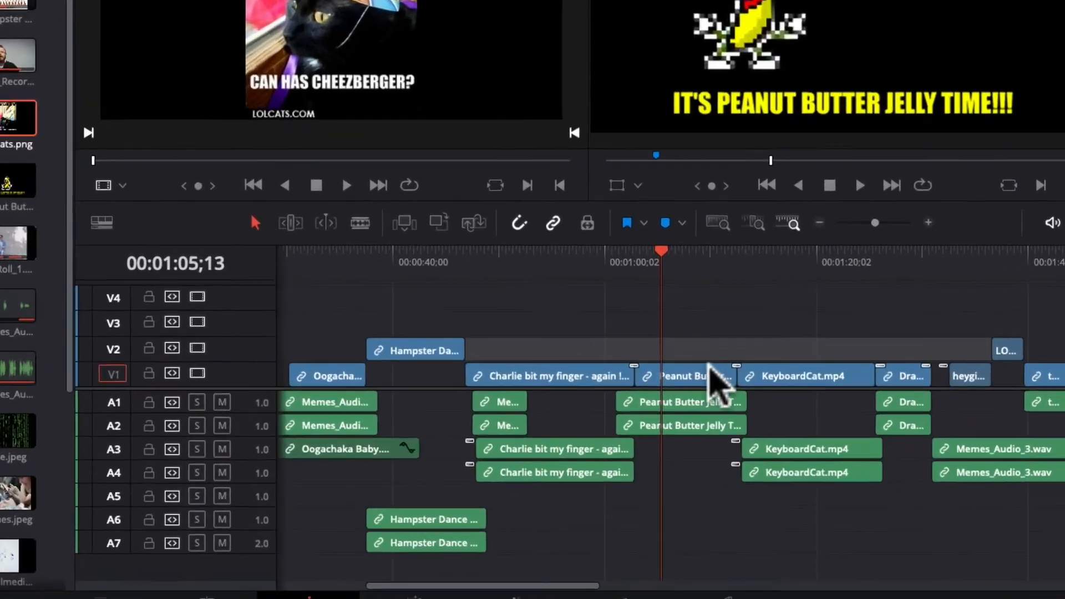
Move the linked Peanut Butter Jelly Time clips right until their audio starts at the playhead, and undo the move
left_click(699, 437)
left_click(760, 272)
left_click(597, 356)
left_click(676, 358)
left_click(819, 359)
left_click_drag(687, 407, 708, 452)
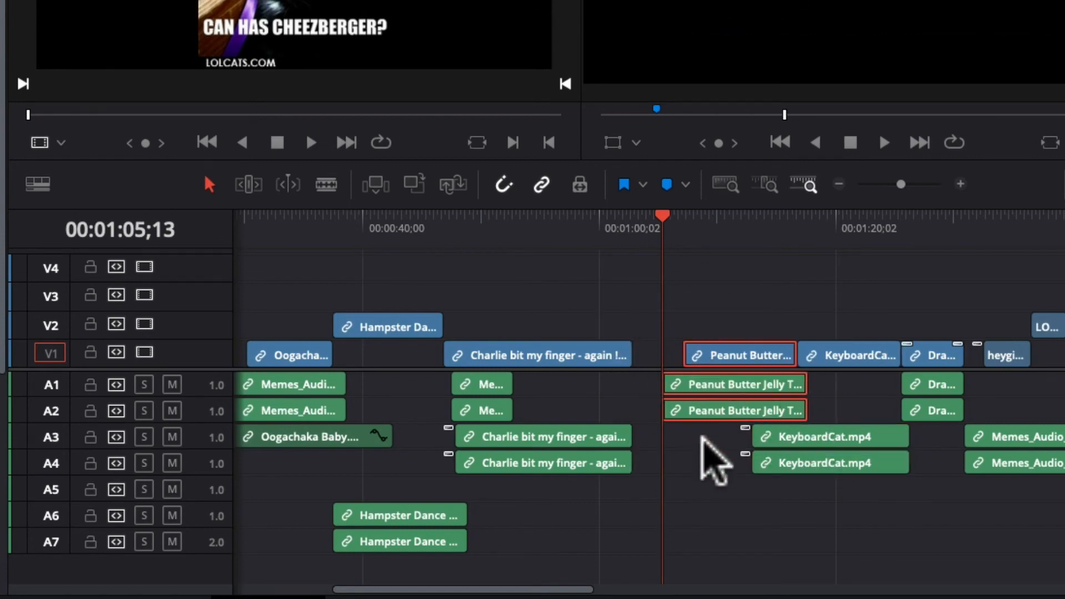
key("ctrl+z")
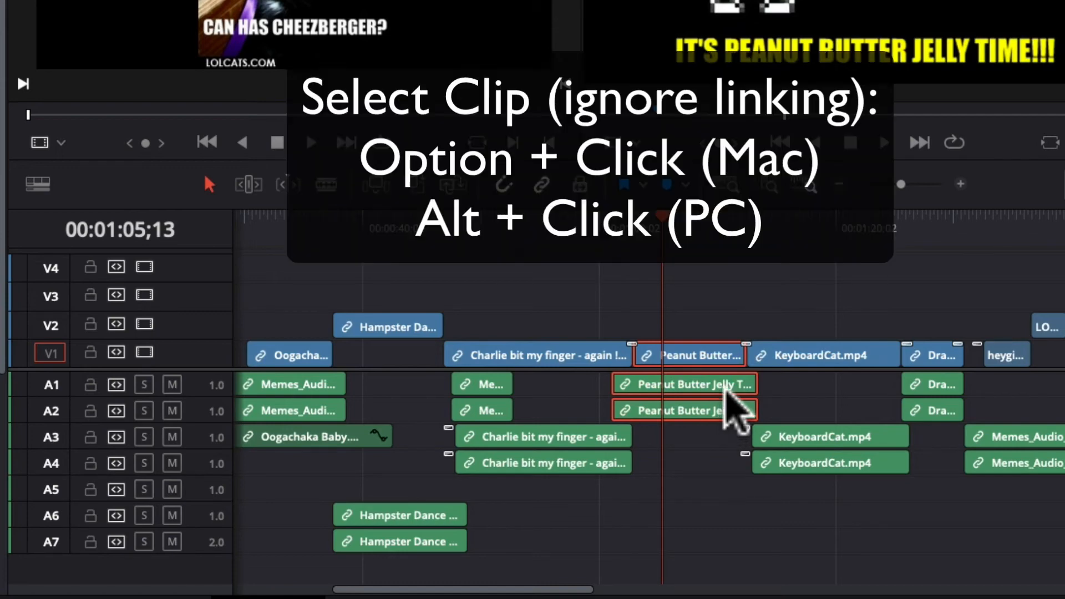
Select the Peanut Butter Jelly Time audio and video clips individually, ignoring linking, and reselect them as a linked group
left_click(742, 333)
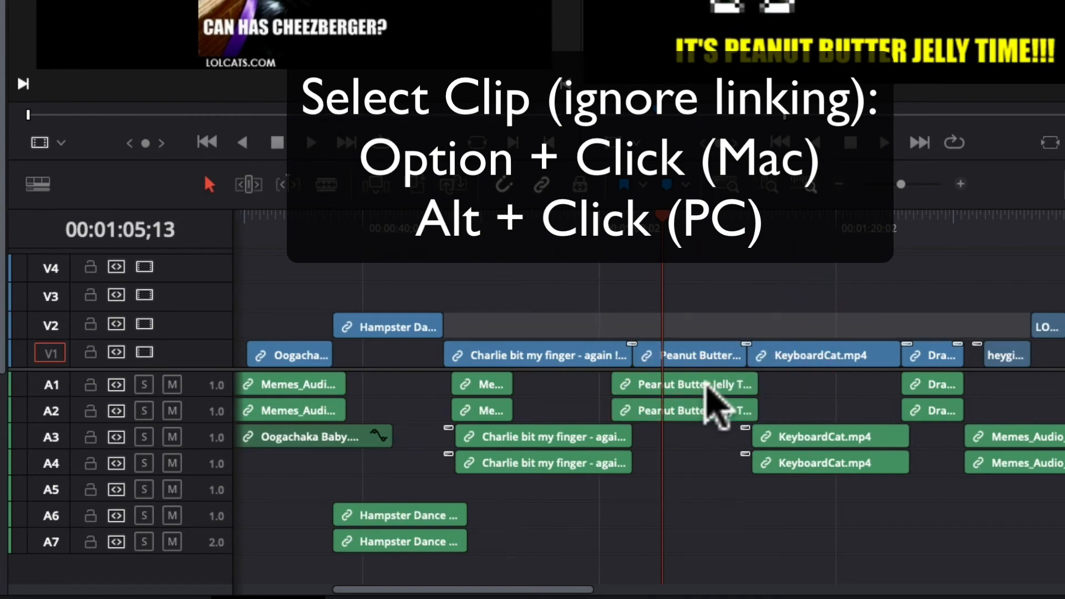
left_click(696, 384, "alt")
left_click(696, 410, "alt")
left_click(703, 358, "alt")
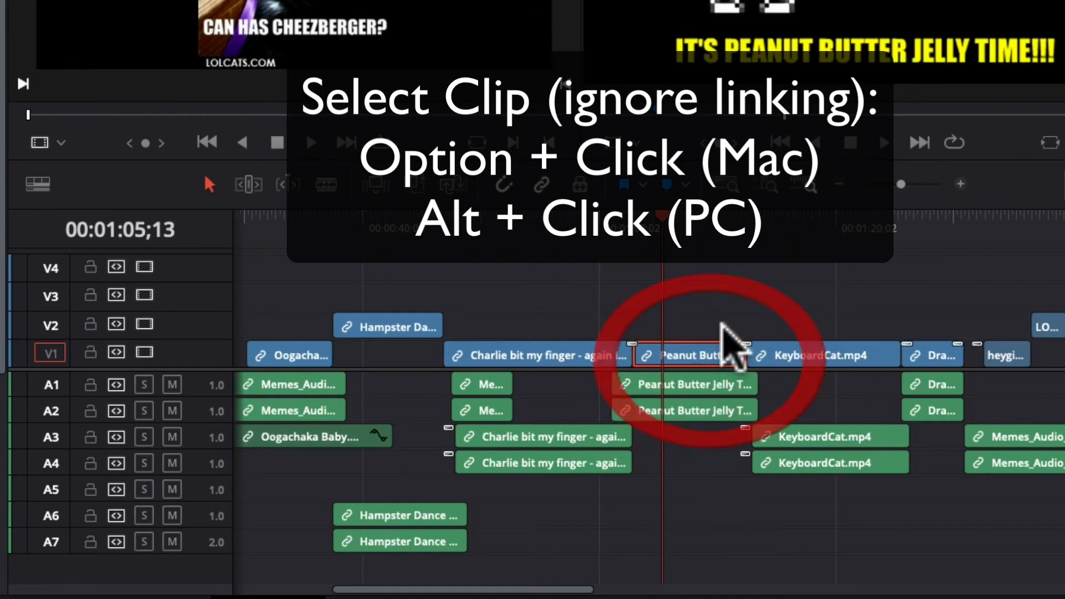
left_click(731, 332)
left_click(733, 385)
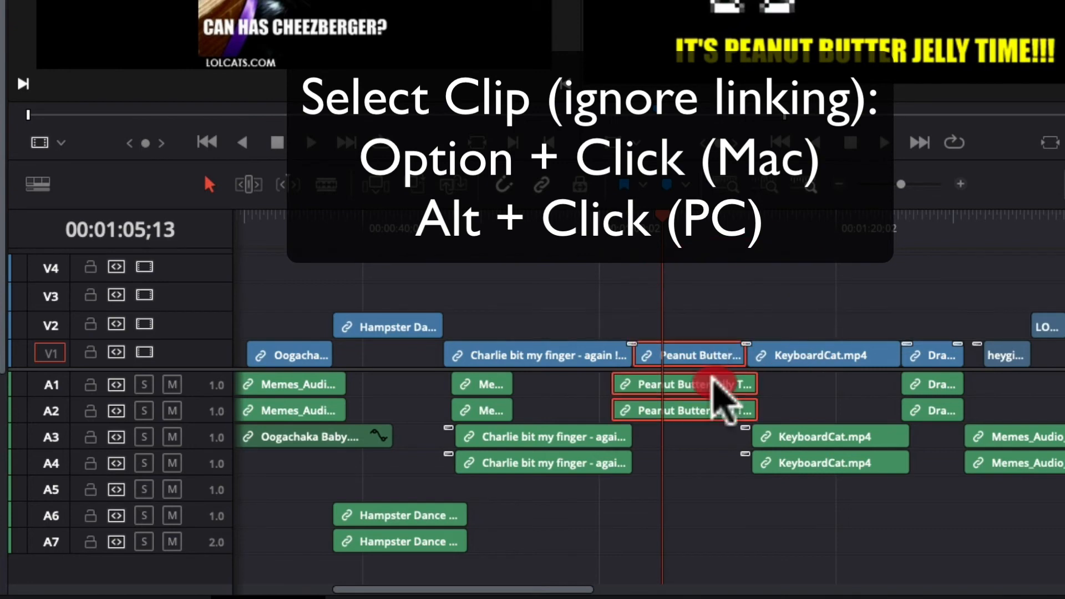
Delete the Peanut Butter Jelly Time audio clips on A1 and A2 individually, ignoring linking, and undo the deletions
left_click(706, 409, "alt")
left_click(703, 389, "alt")
key("Delete")
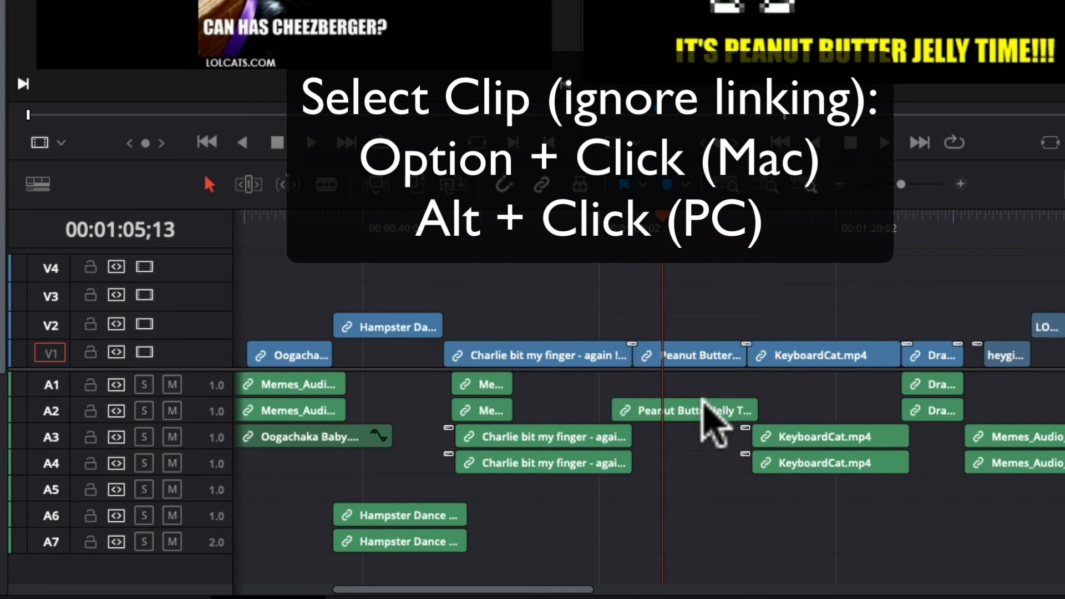
left_click(702, 401, "alt")
key("Delete")
left_click(707, 360, "alt")
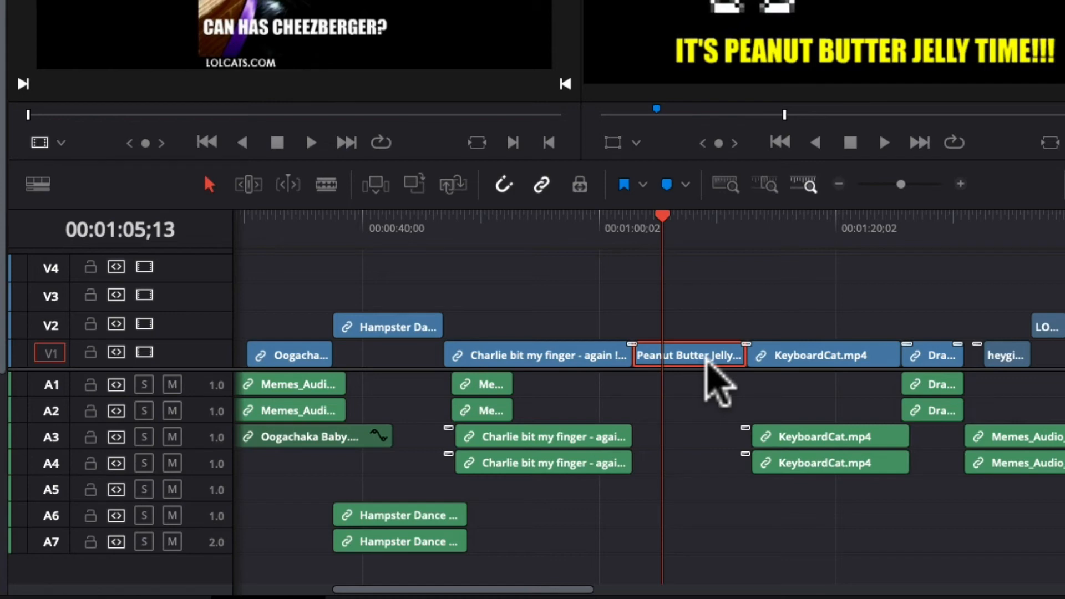
key("shift+Left")
key("shift+Left")
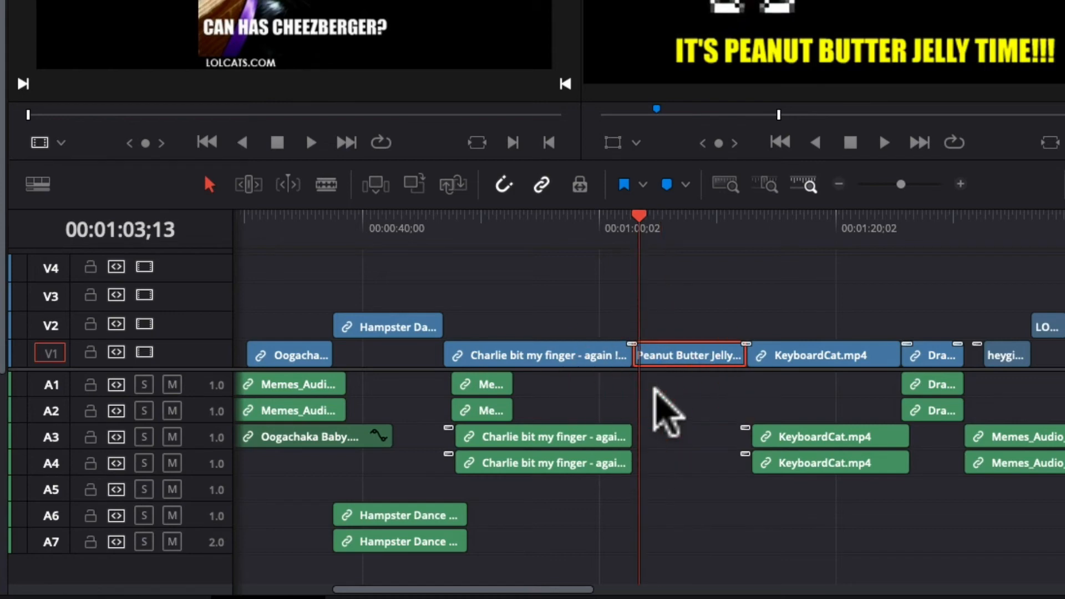
key("super+z")
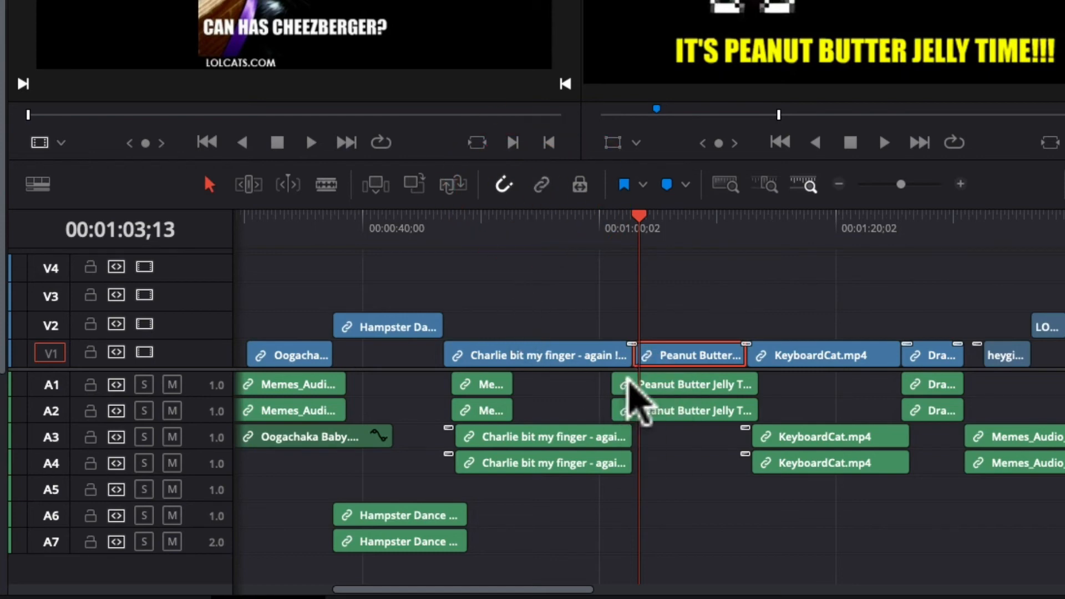
Select individual audio clips on A1, A3 and A4 without their linked partners, and turn linked selection back on
left_click(484, 386)
left_click(481, 434)
left_click(530, 465)
left_click(680, 491)
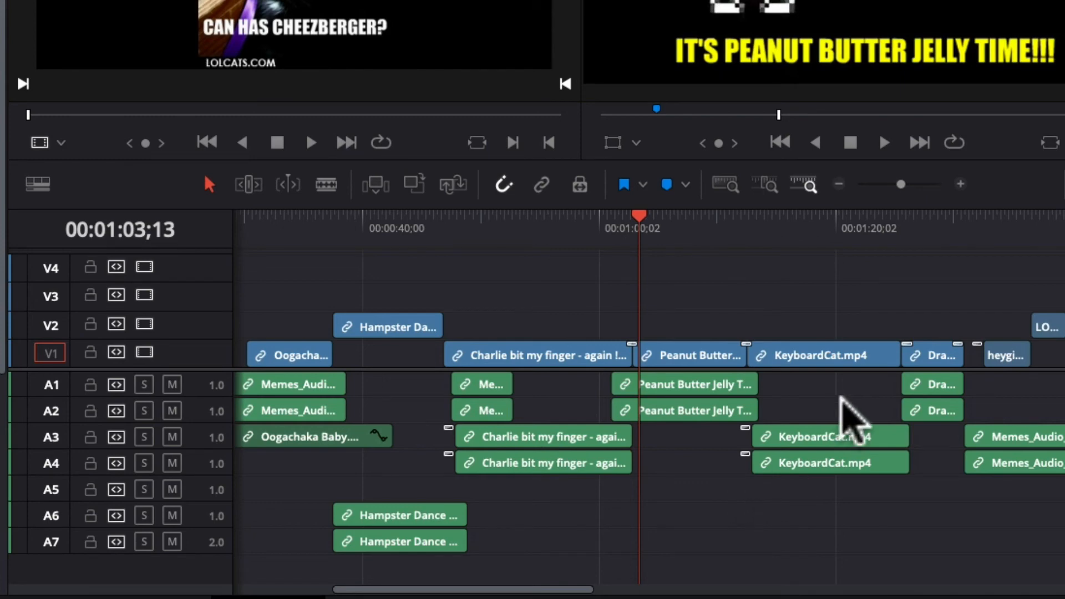
left_click(541, 184)
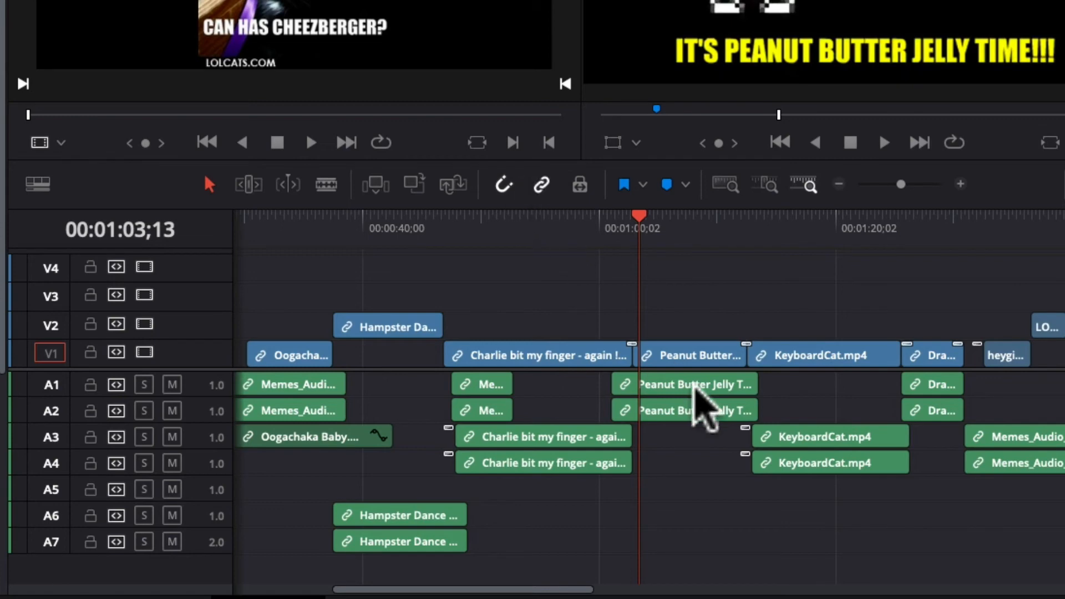
Select the linked Peanut Butter Jelly Time clips, select its A2, A1 and video parts separately, and clear the selection
left_click(690, 385)
left_click(665, 432)
left_click(687, 413, "alt")
left_click(691, 387, "alt")
left_click(701, 360, "alt")
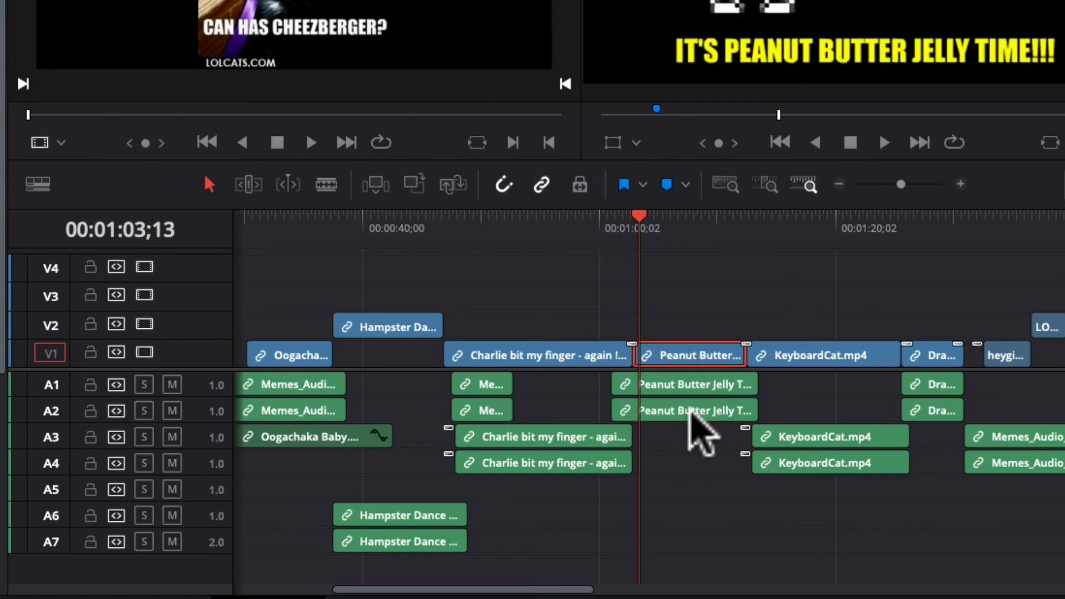
left_click(700, 465)
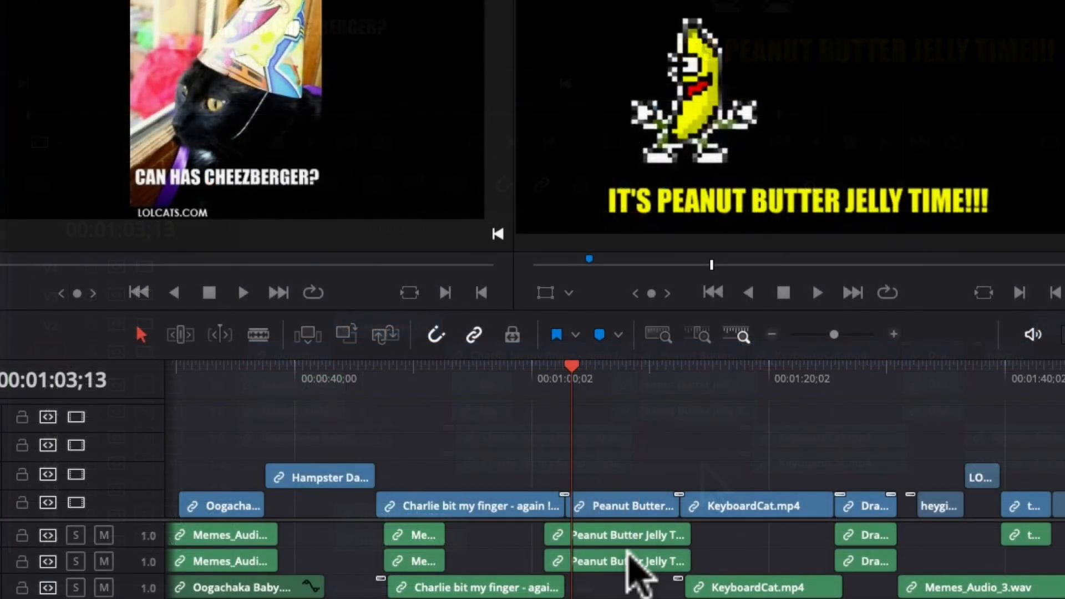
Unlink the Peanut Butter Jelly Time clips and shift their A1 and A2 audio clips independently of the video
left_click(628, 552)
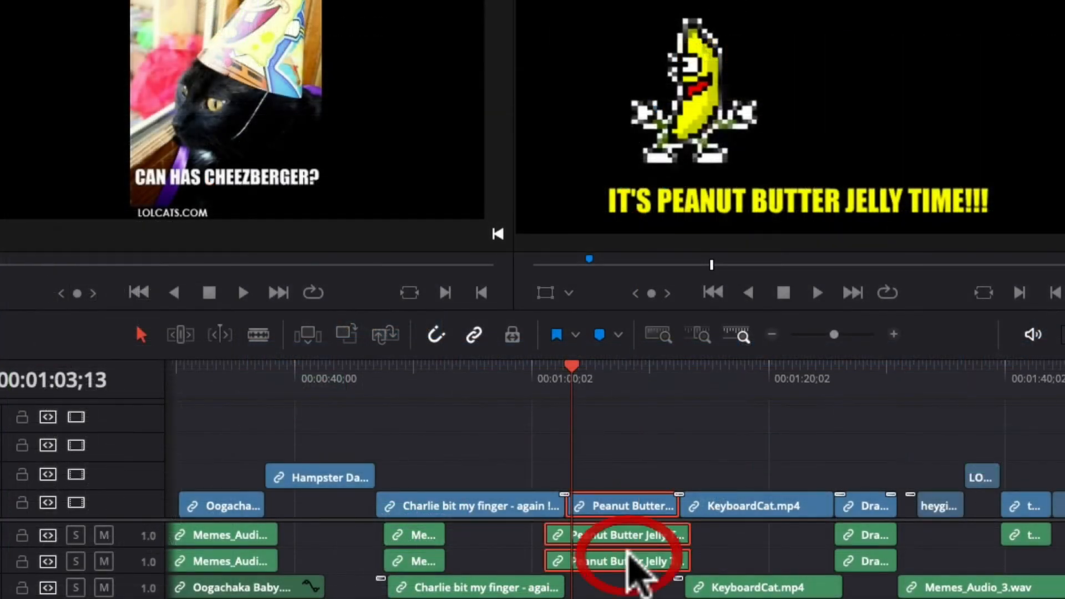
right_click(628, 552)
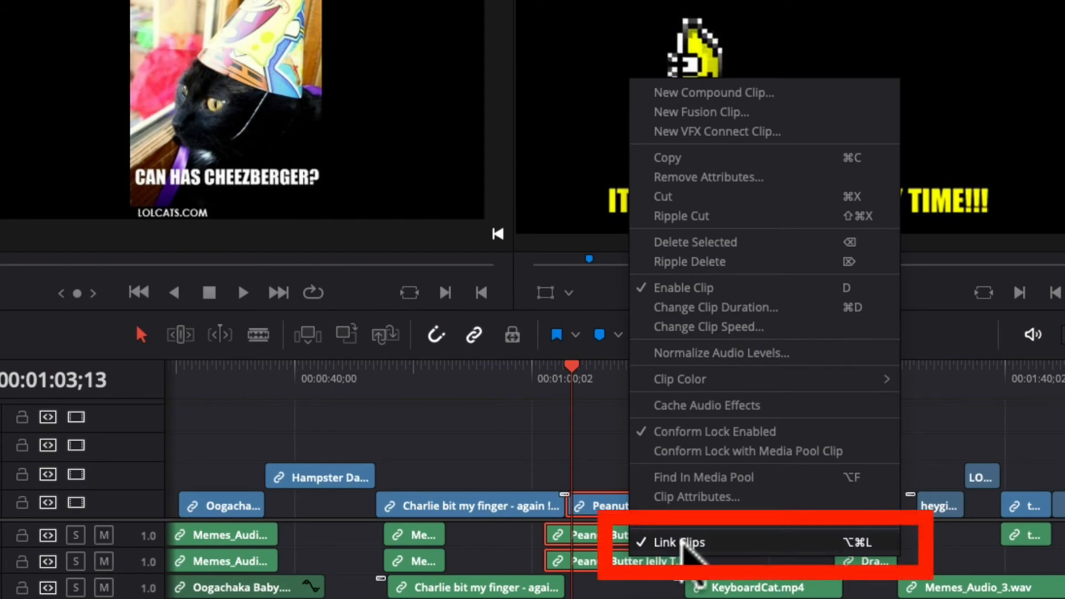
left_click(686, 543)
left_click(607, 559)
mouse_move(606, 559)
left_mouse_down()
mouse_move(635, 559)
mouse_move(555, 535)
left_mouse_up()
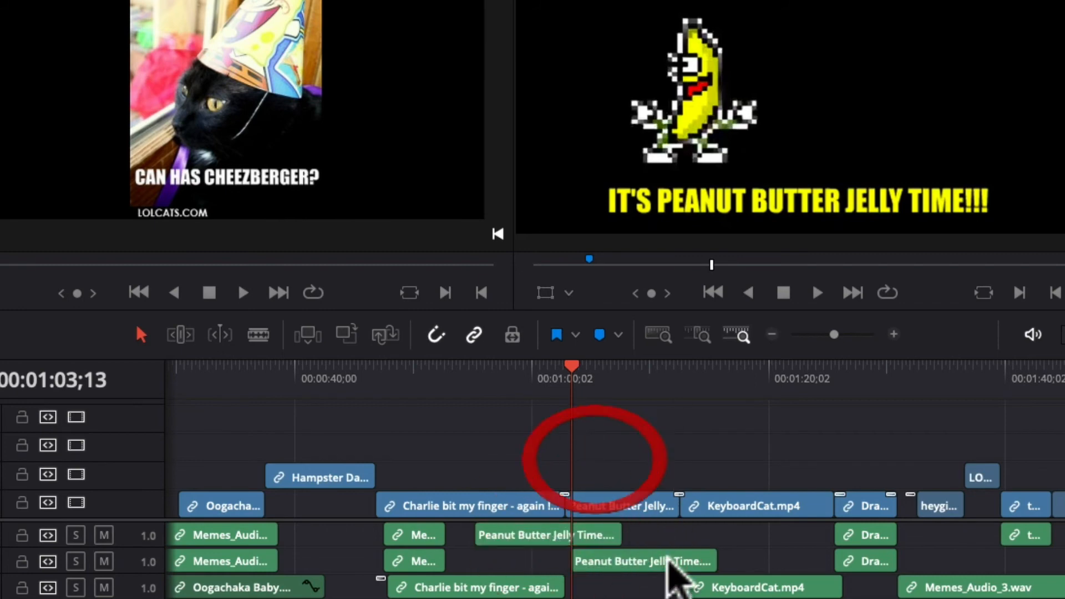
Delete the unlinked Peanut Butter Jelly Time audio clips on A1 and A2, and undo back to the original linked arrangement
left_click(624, 562)
left_click(583, 537, "ctrl")
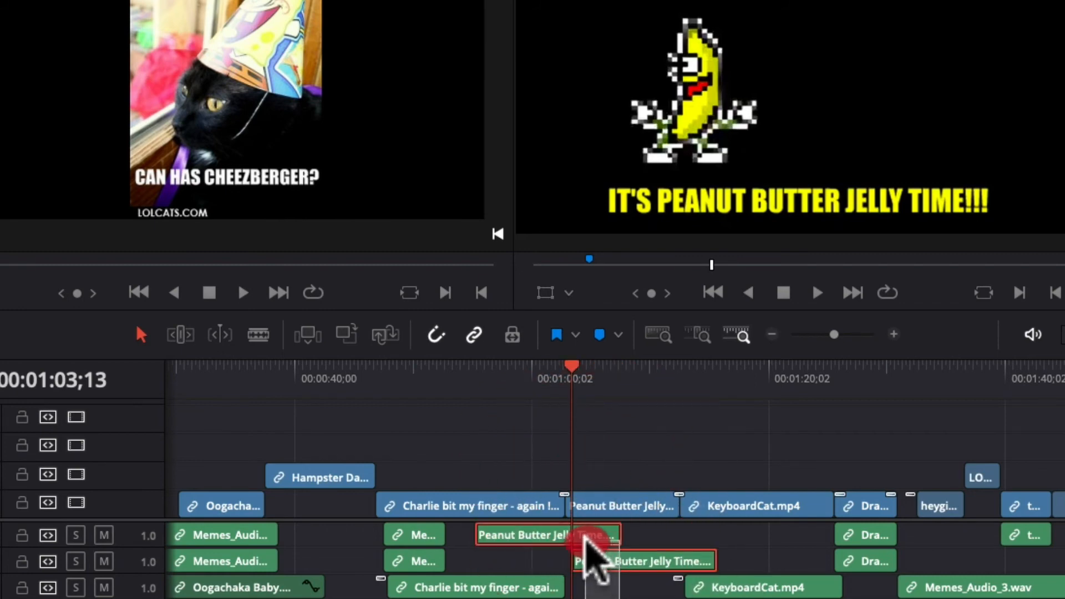
key("Delete")
key("ctrl+z")
key("ctrl+z")
key("ctrl+z")
key("ctrl+z")
key("ctrl+z")
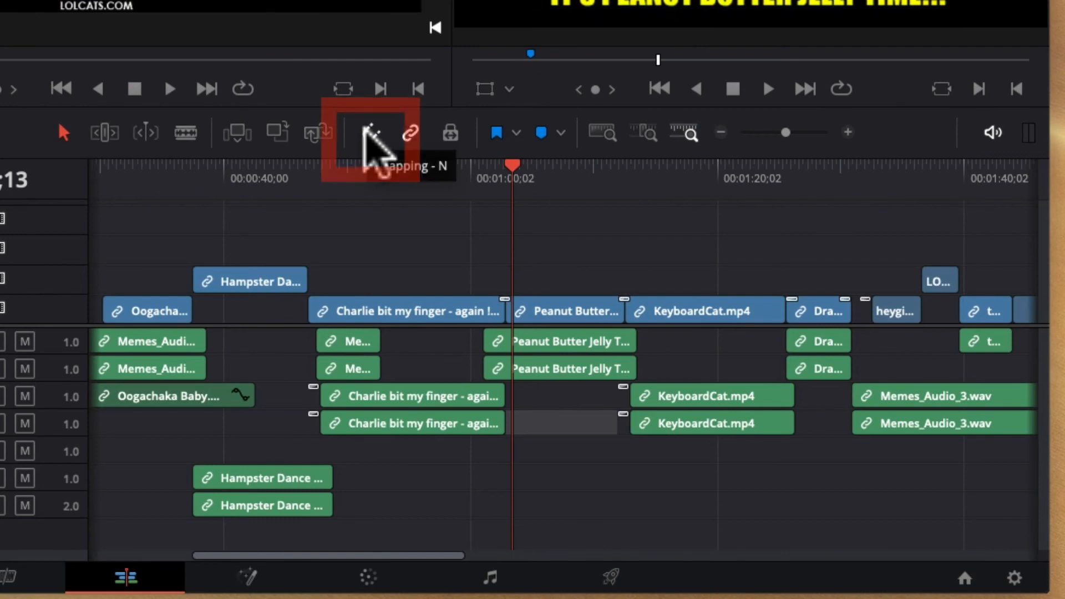
Try snapping the Hampster Dance clip on V2 against neighbouring clip edges, such as the start of Charlie bit my finger, and turn snapping off
left_click(246, 285)
mouse_move(242, 288)
left_mouse_down()
mouse_move(272, 288)
mouse_move(231, 289)
mouse_move(248, 281)
left_mouse_up()
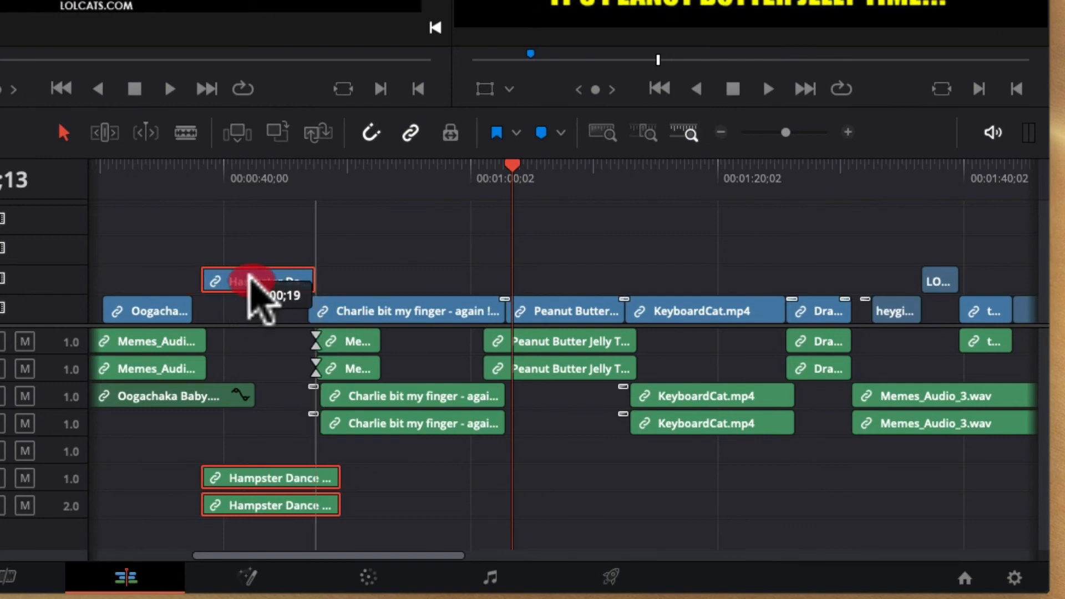
left_click_drag(255, 294, 249, 296)
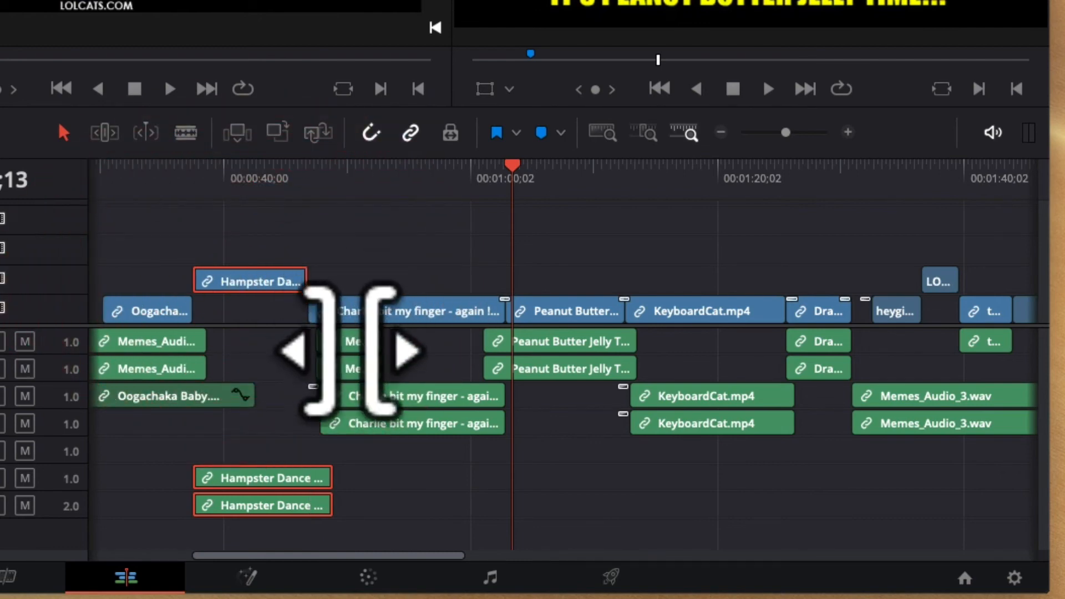
left_click(395, 313)
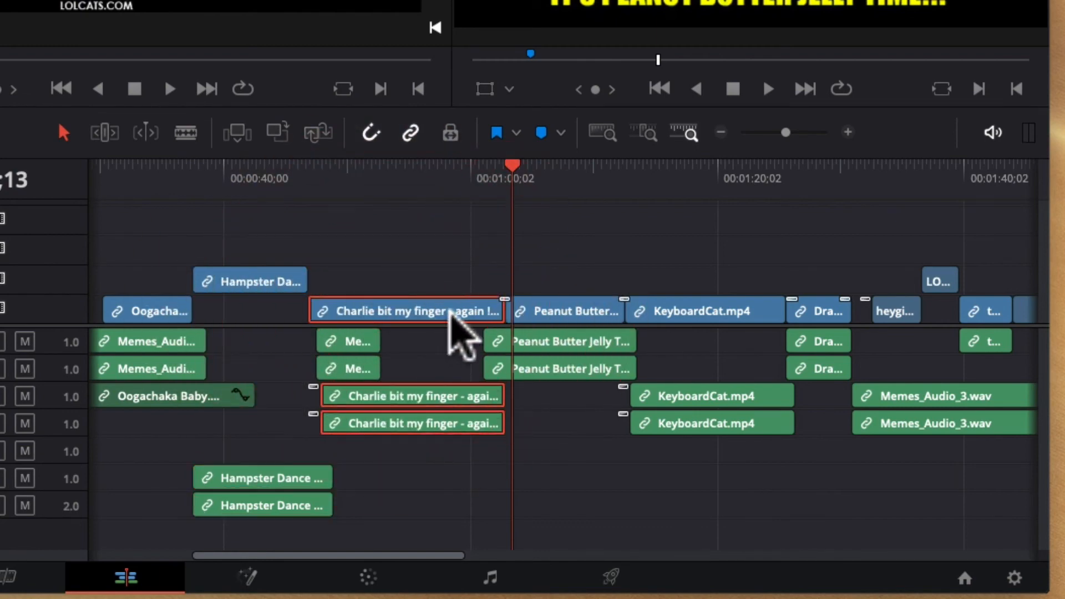
left_click(286, 283)
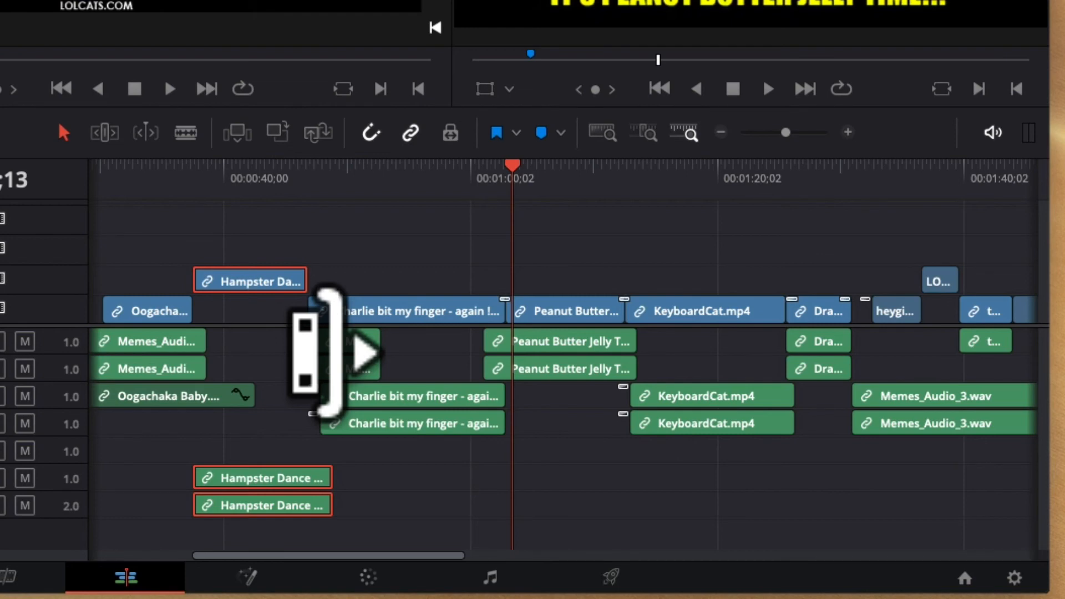
mouse_move(218, 279)
left_mouse_down()
mouse_move(250, 277)
mouse_move(233, 279)
left_mouse_up()
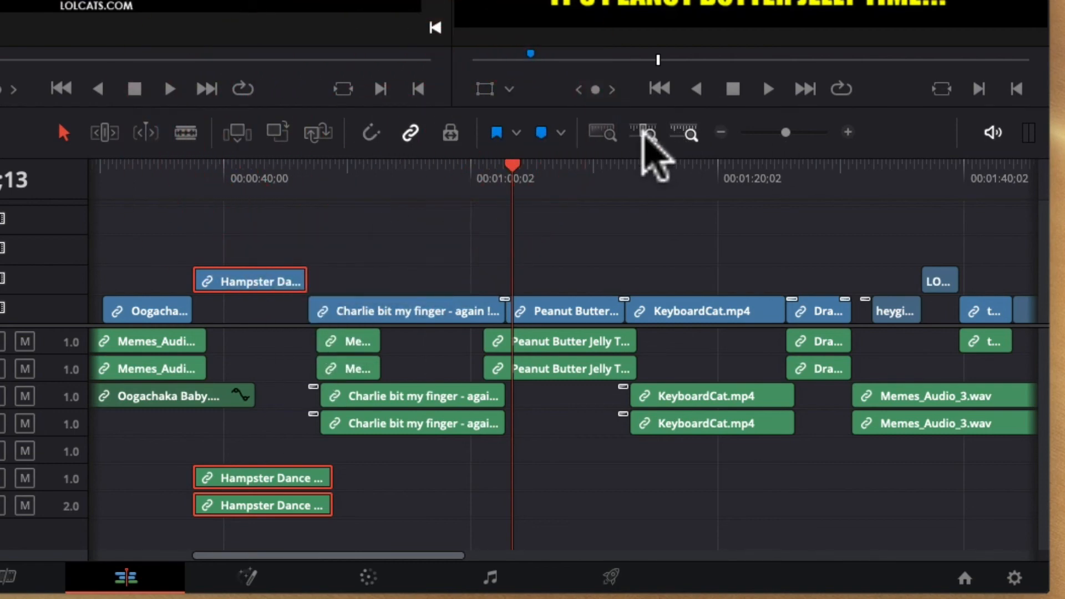
Move the Hampster Dance clip freely in detail view, turn snapping on, and snap its end to the start of Charlie bit my finger
left_click(643, 133)
left_click(353, 309)
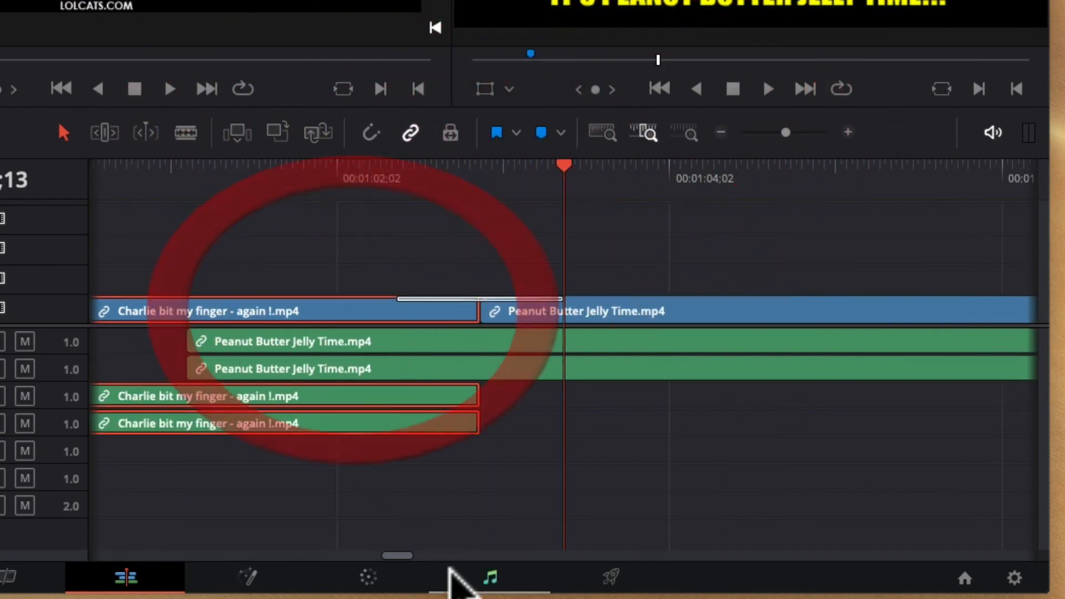
left_click_drag(405, 555, 315, 557)
left_click(495, 280)
left_click_drag(495, 280, 383, 277)
left_click(371, 133)
left_click_drag(451, 277, 500, 266)
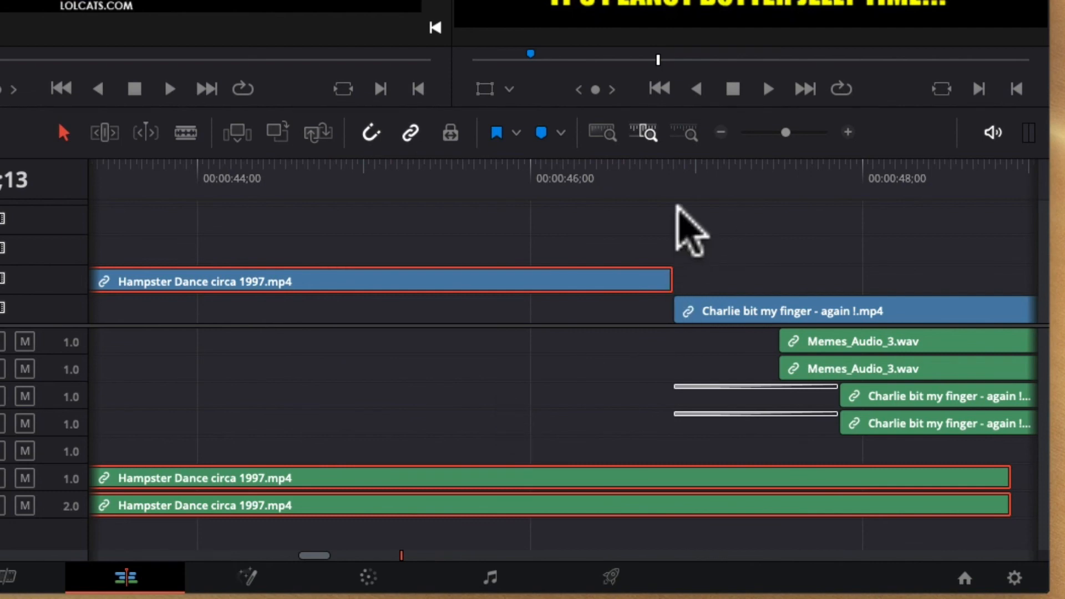
Show the full timeline and add a blue marker at 00:01:07;10
left_click(604, 132)
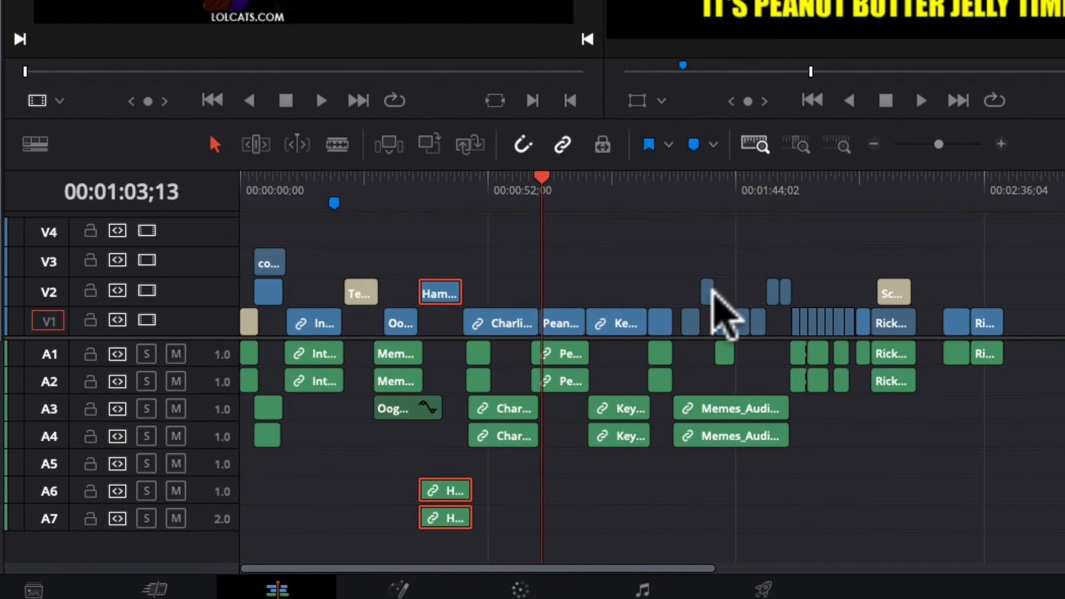
left_click_drag(366, 187, 535, 192)
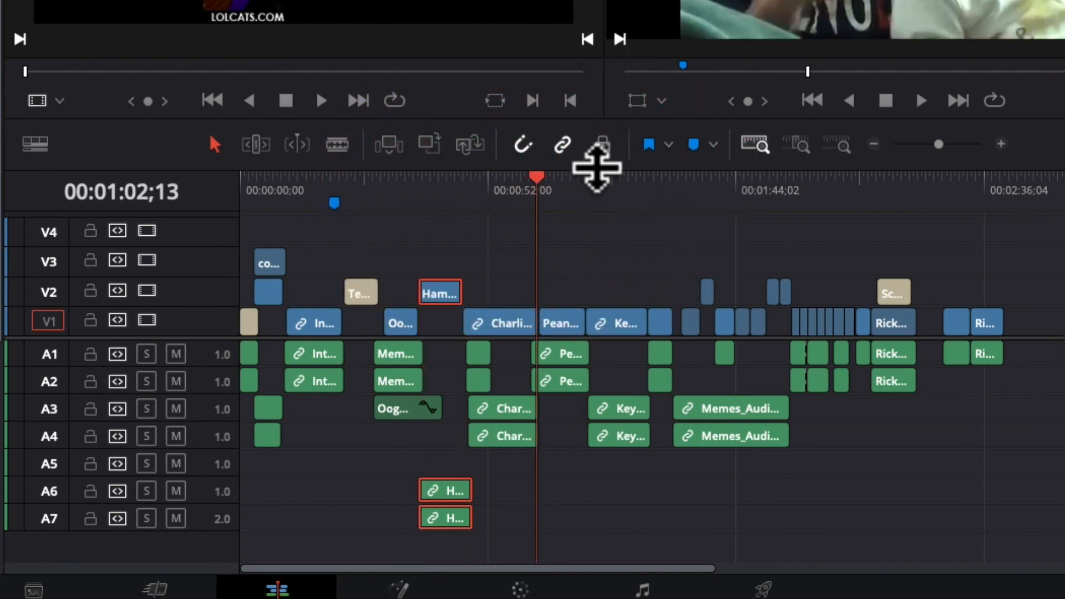
left_click_drag(539, 193, 559, 195)
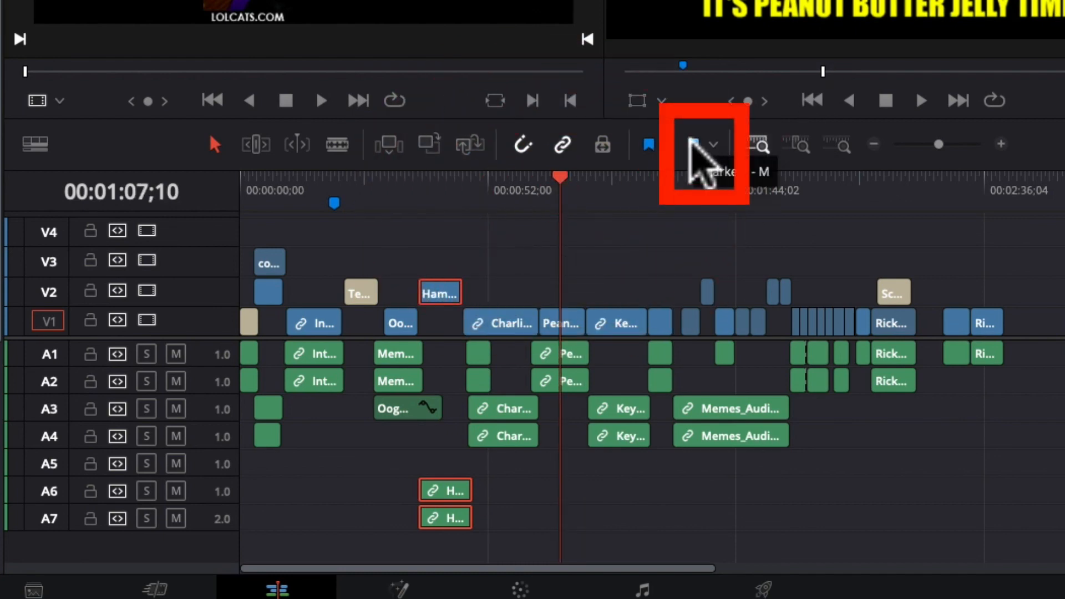
left_click(691, 143)
Move the playhead off the new marker and back onto it, view the ruler's marker commands, and park at 00:01:13;17
left_click(623, 190)
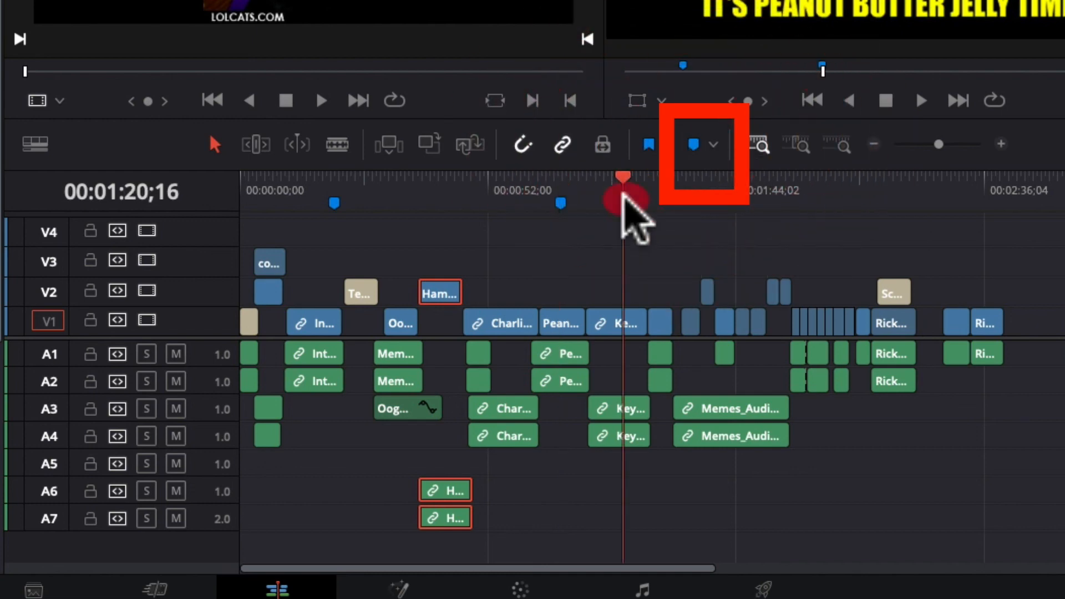
left_click_drag(605, 183, 560, 181)
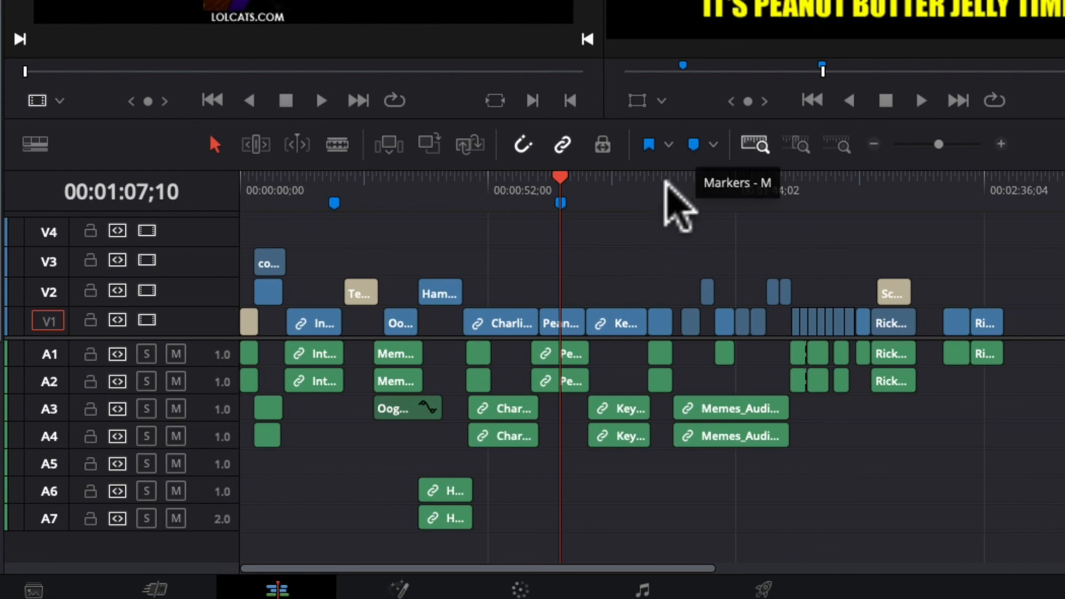
right_click(663, 192)
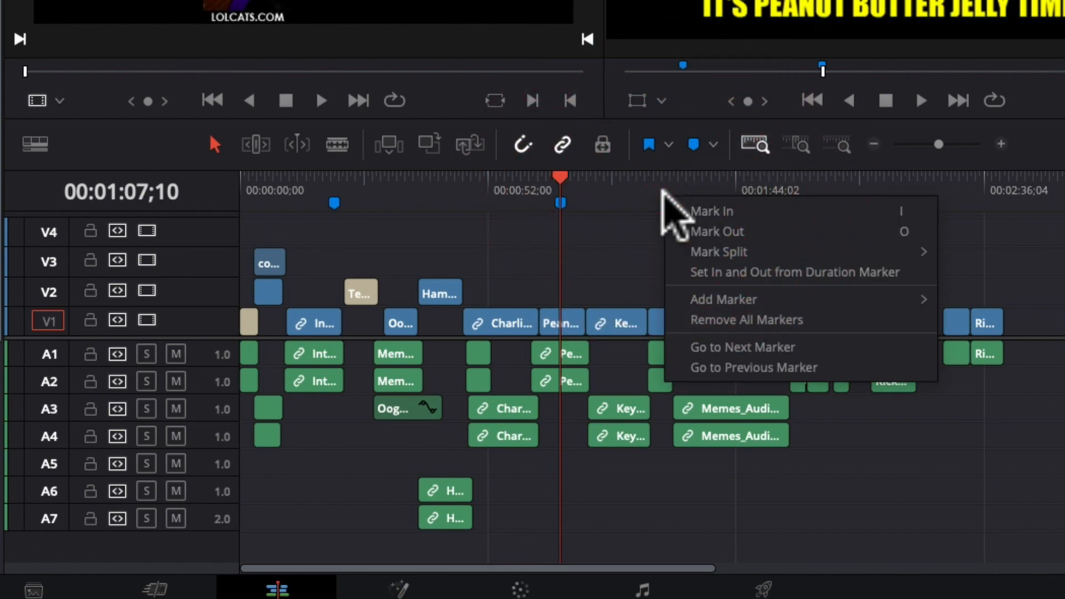
left_click(589, 202)
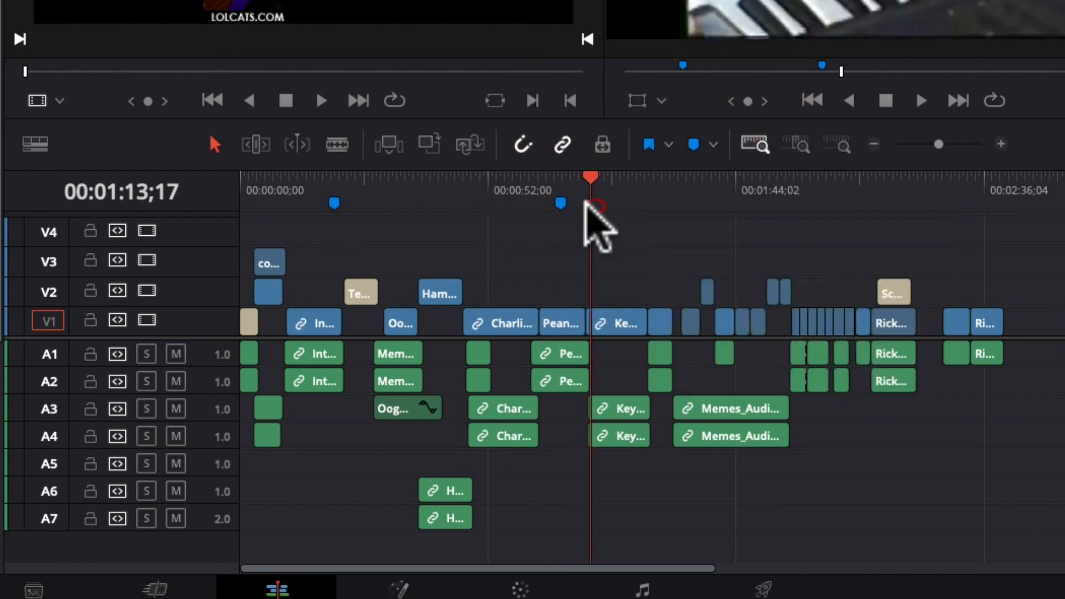
key("BackSpace")
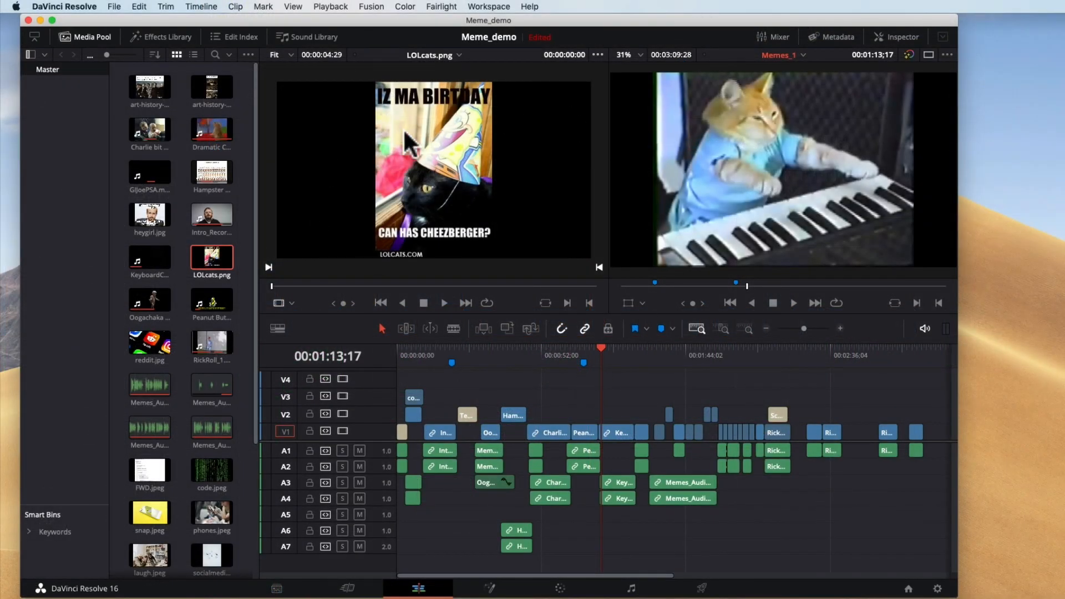
Set the timeline's Out point at 00:02:22;05, just after the first RickRoll clip
left_click(405, 139)
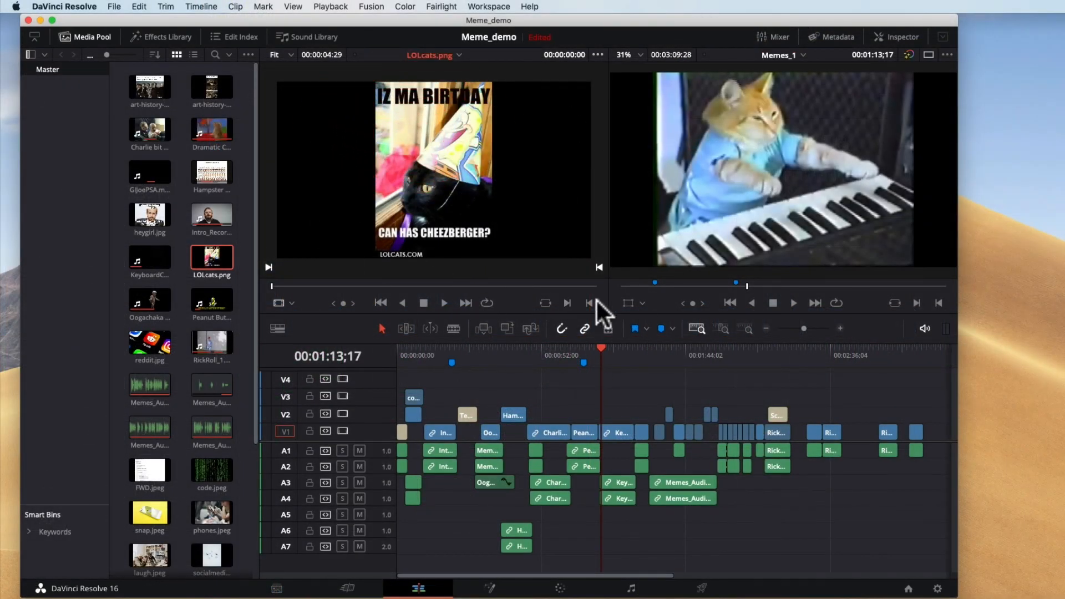
left_click(842, 356)
left_click(390, 366)
left_click_drag(390, 367, 823, 368)
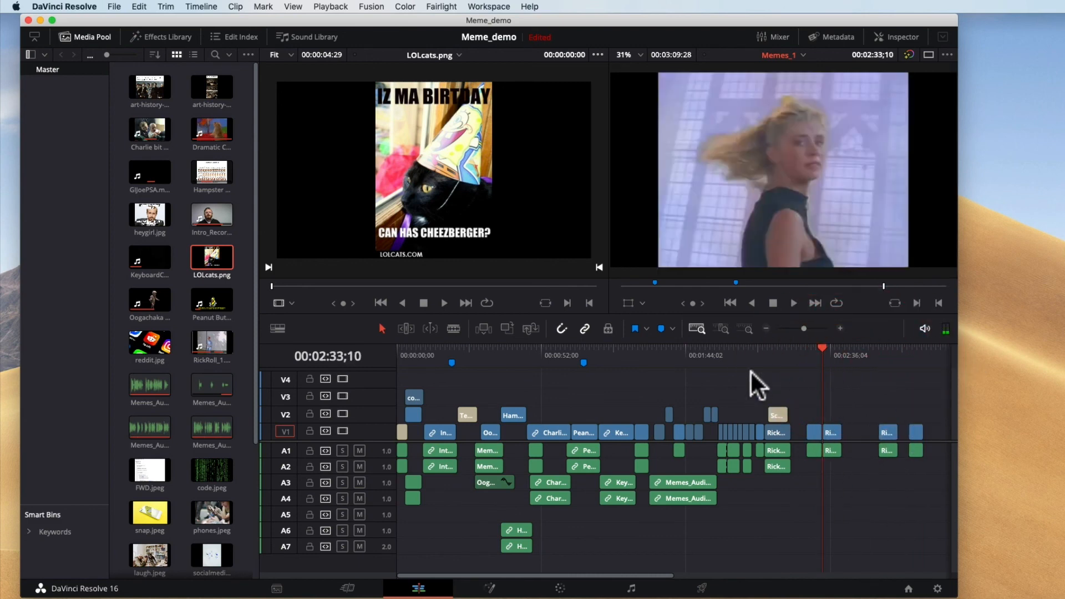
left_click_drag(818, 358, 793, 355)
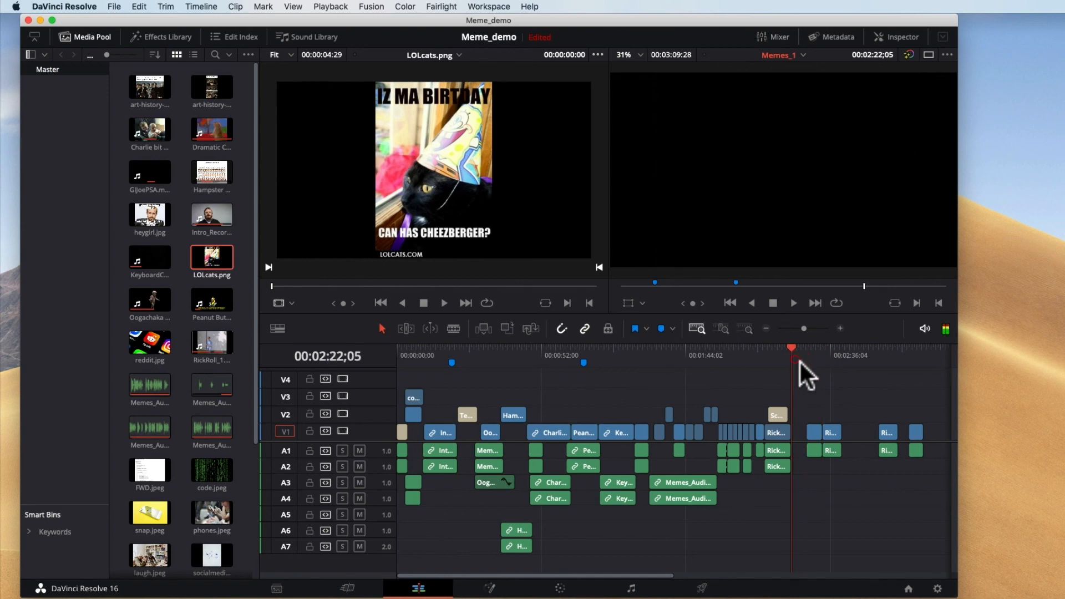
left_click(938, 304)
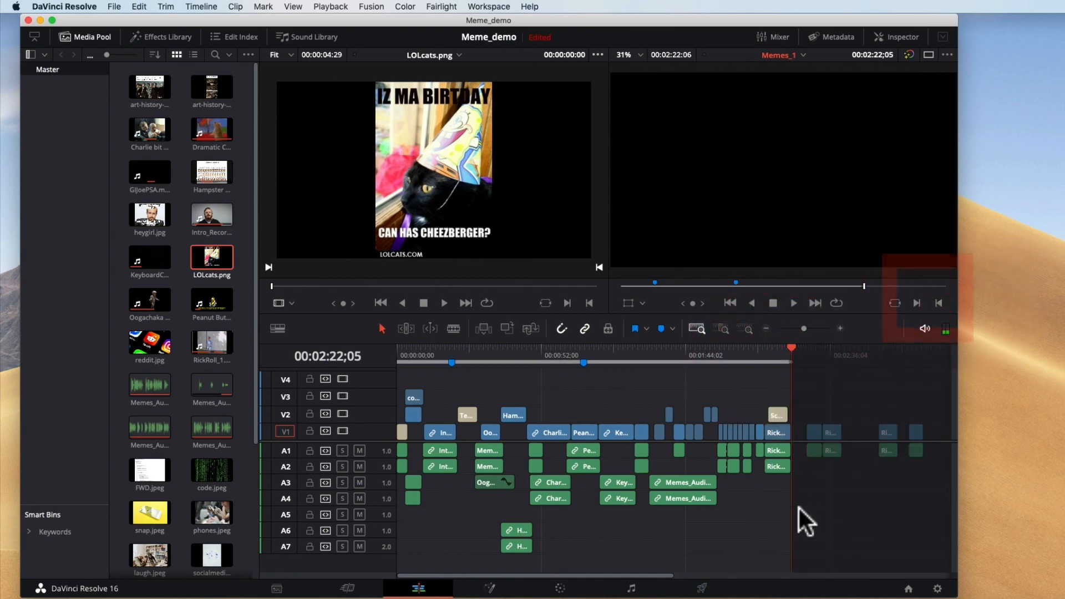